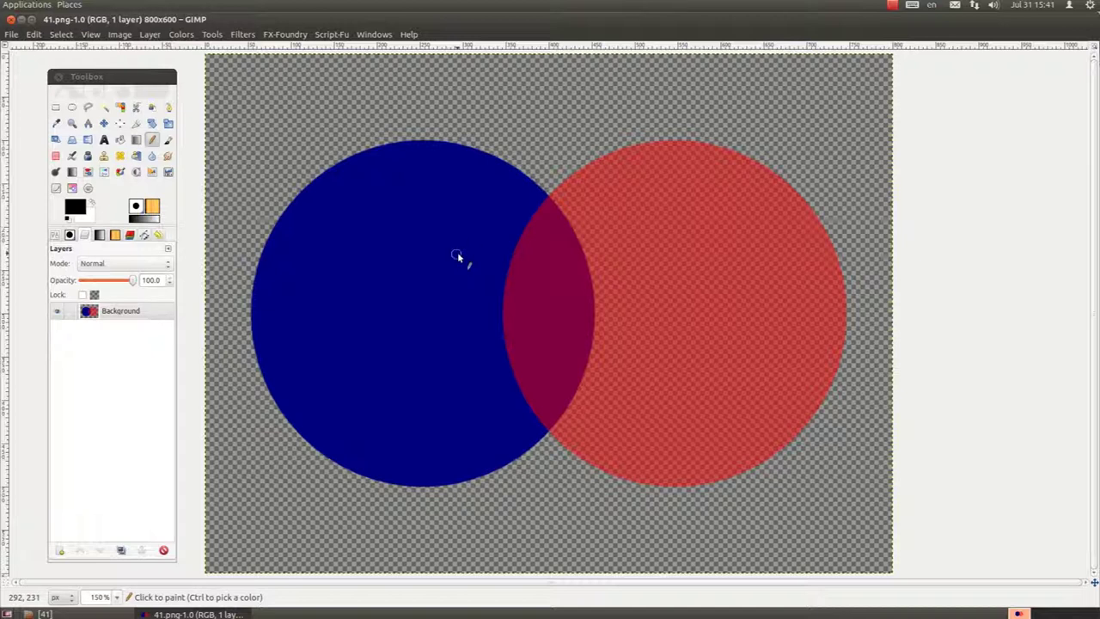
Step: Zoom in to 4500% on the top intersection of the blue and red circles
key("ctrl")
scroll(559, 195, "up", 1)
scroll(559, 194, "up", 3)
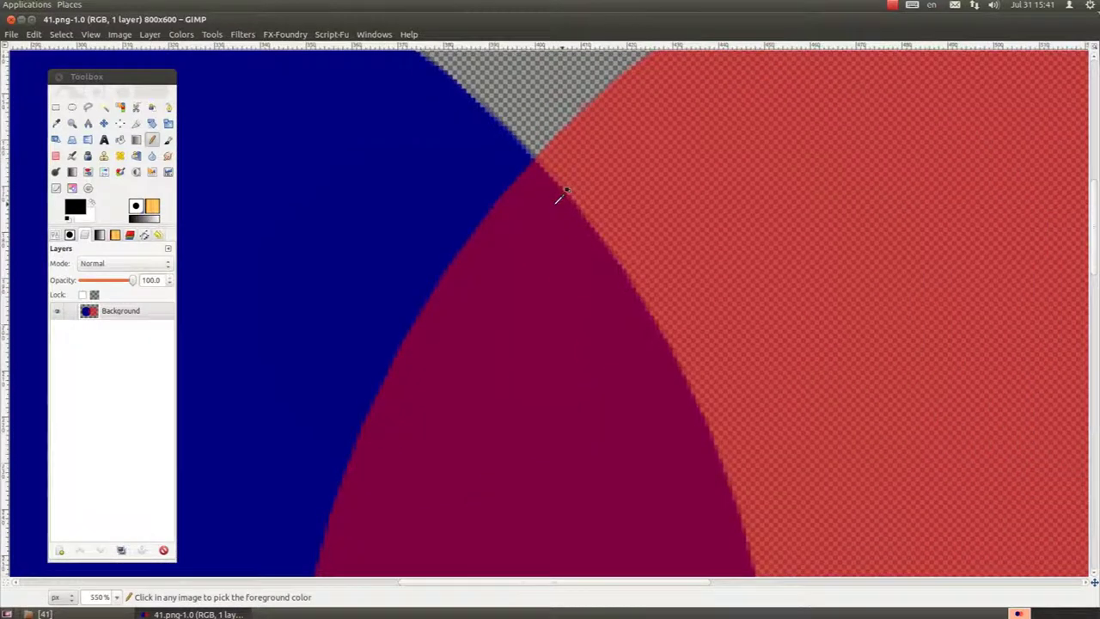
scroll(550, 185, "up", 2)
scroll(536, 176, "up", 2)
scroll(533, 179, "up", 1)
scroll(592, 378, "up", 3)
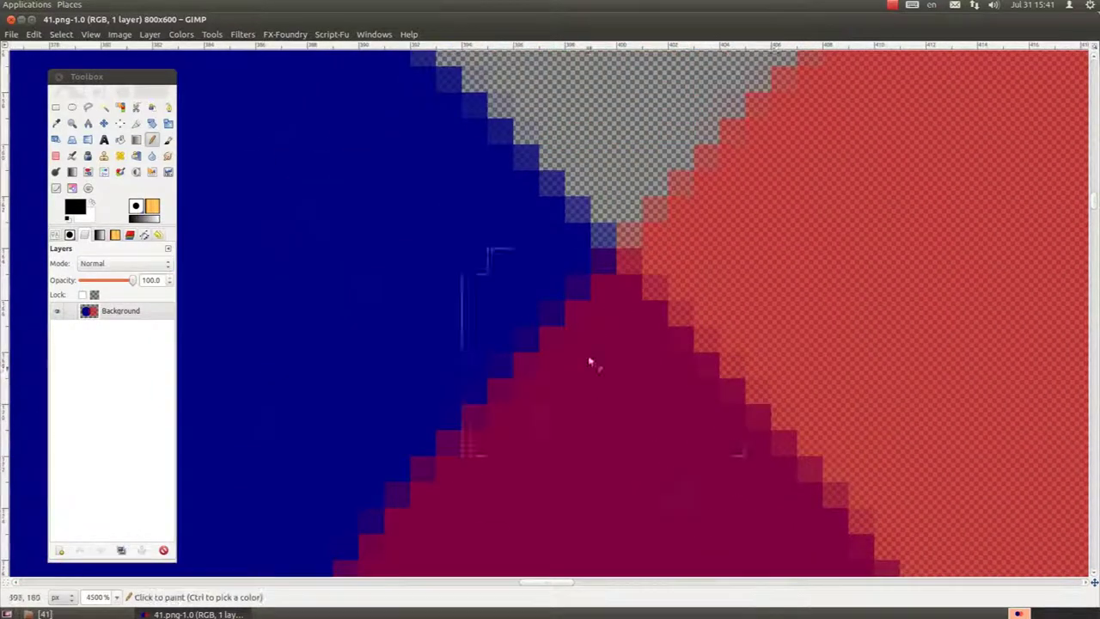
scroll(593, 516, "up", 3)
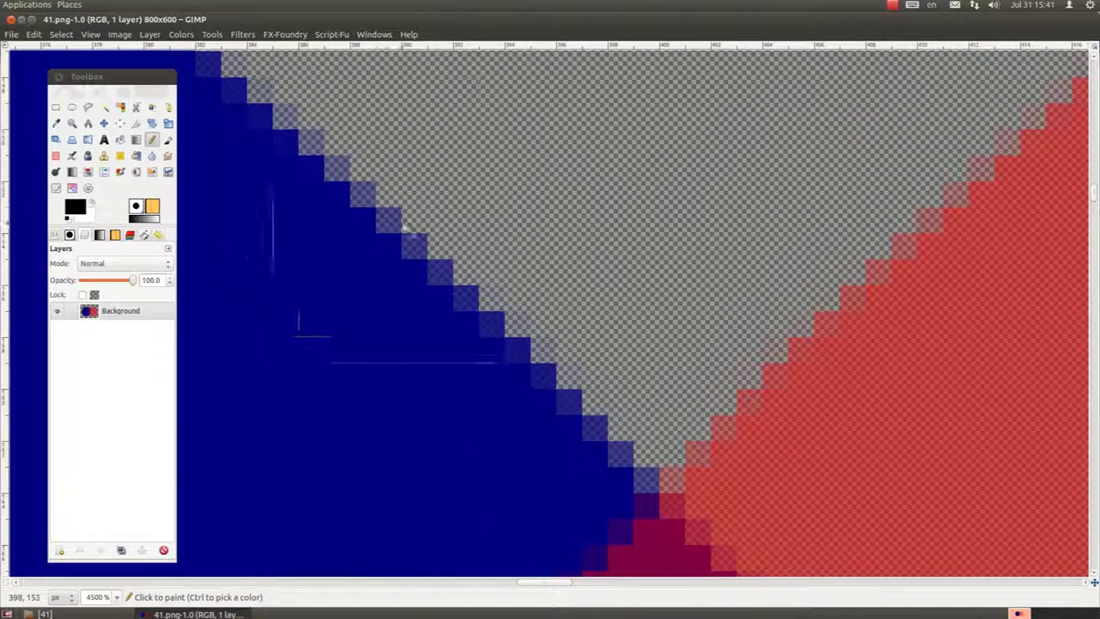
scroll(344, 206, "up", 5)
Step: Pan around the intersection toward the red circle's semi-transparent edge pixels
scroll(401, 253, "left", 3)
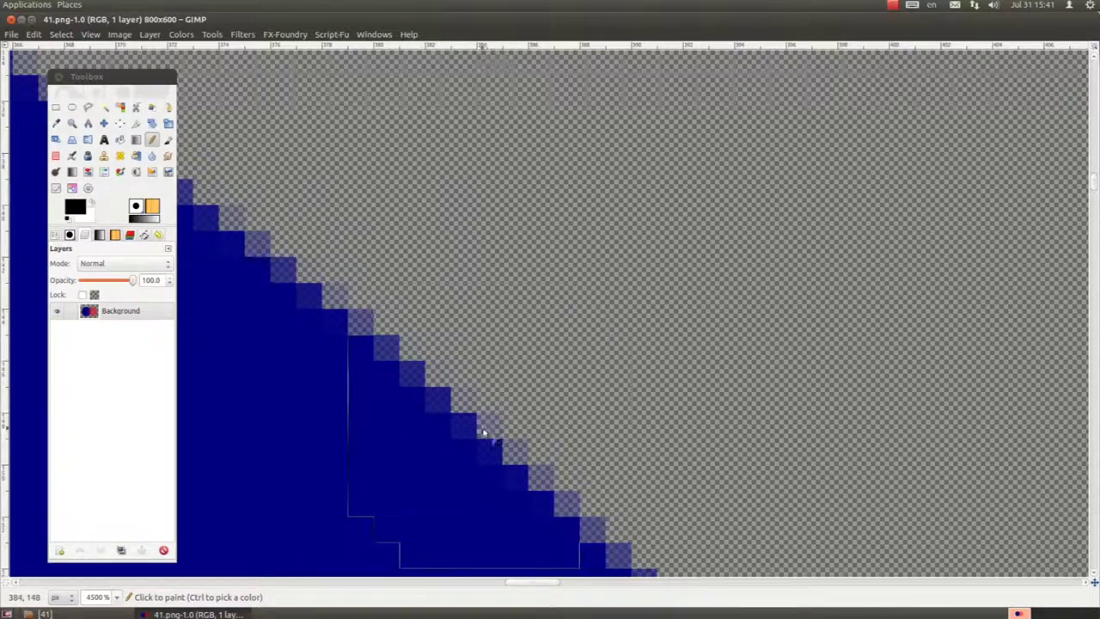
scroll(381, 284, "down", 3)
scroll(381, 284, "right", 3)
scroll(380, 283, "down", 3)
scroll(380, 284, "right", 3)
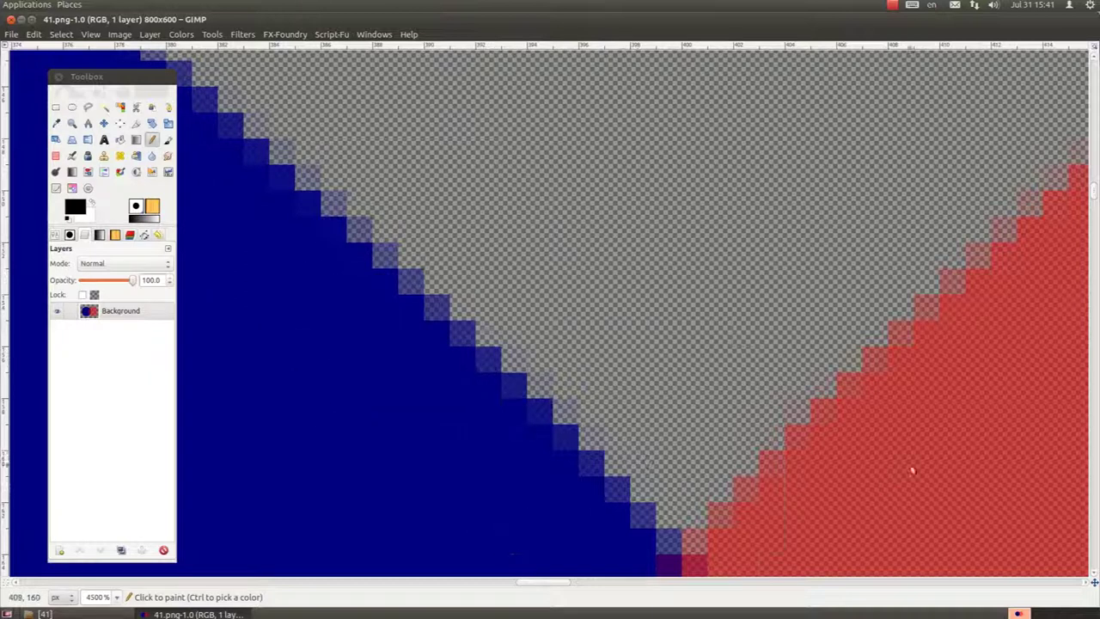
left_click_drag(882, 299, 652, 140)
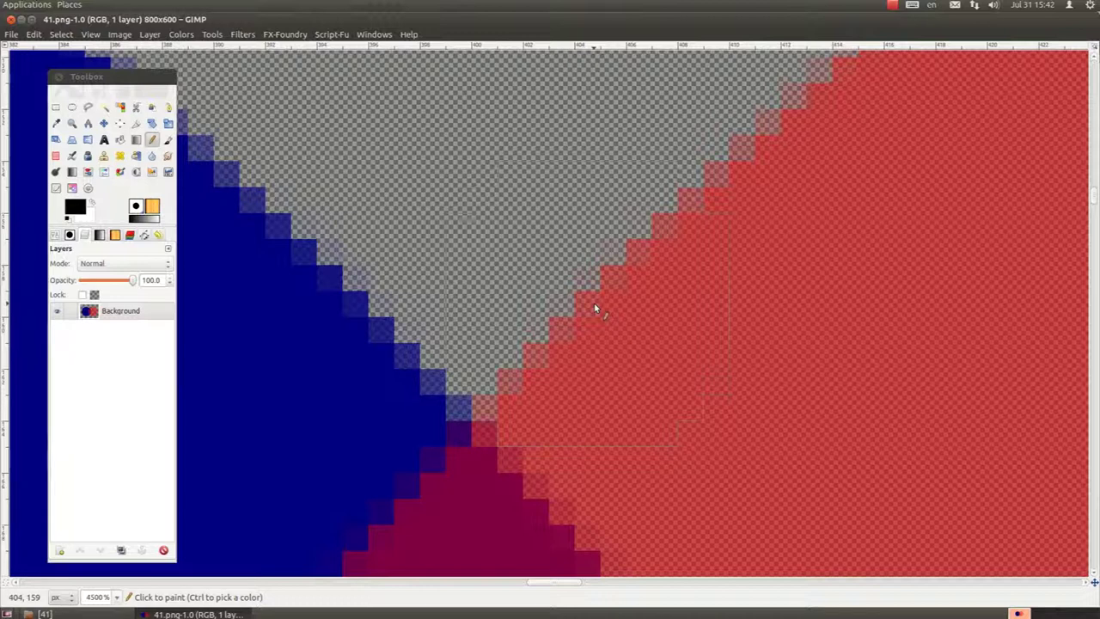
Step: Pan along the circles' soft anti-aliased edges at 4500%
scroll(381, 238, "up", 5)
scroll(313, 221, "left", 10)
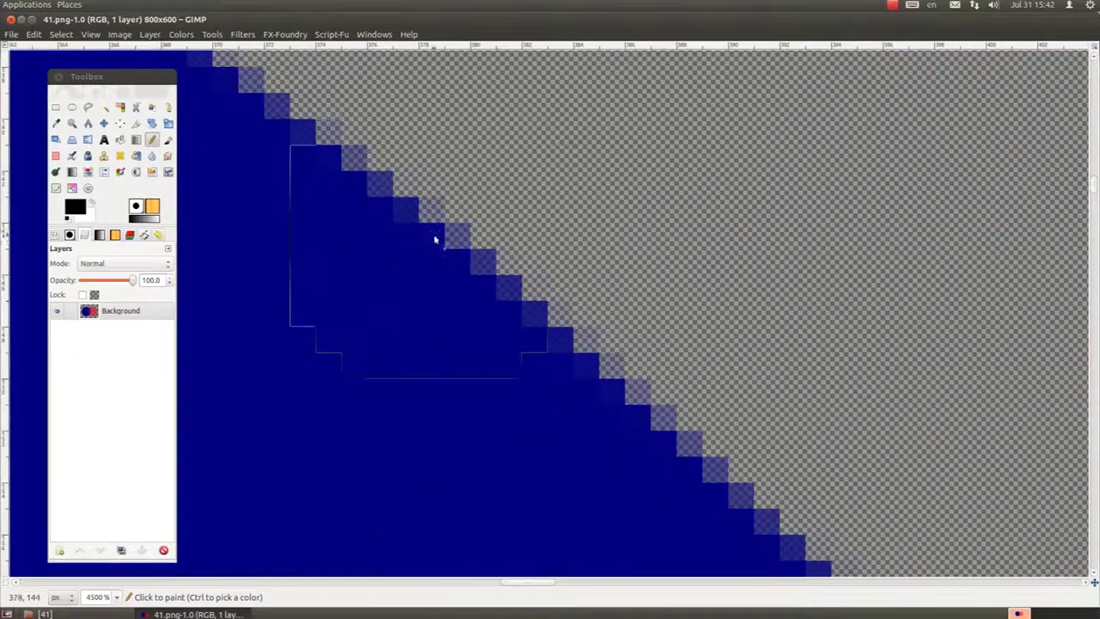
scroll(435, 240, "up", 3)
scroll(435, 240, "left", 5)
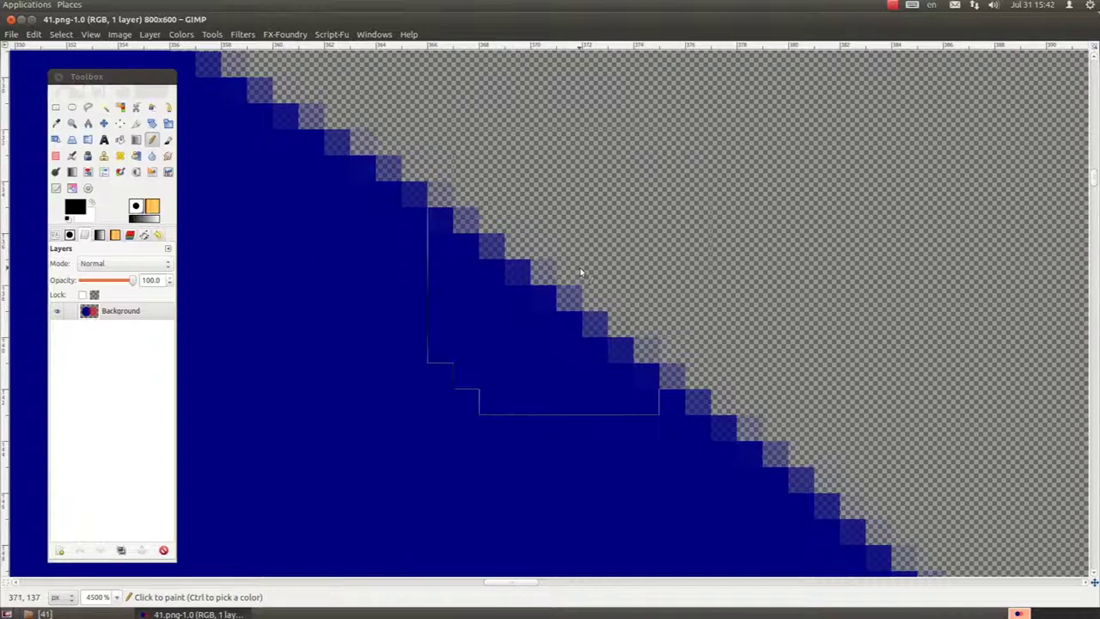
scroll(800, 345, "right", 1)
scroll(799, 346, "right", 2)
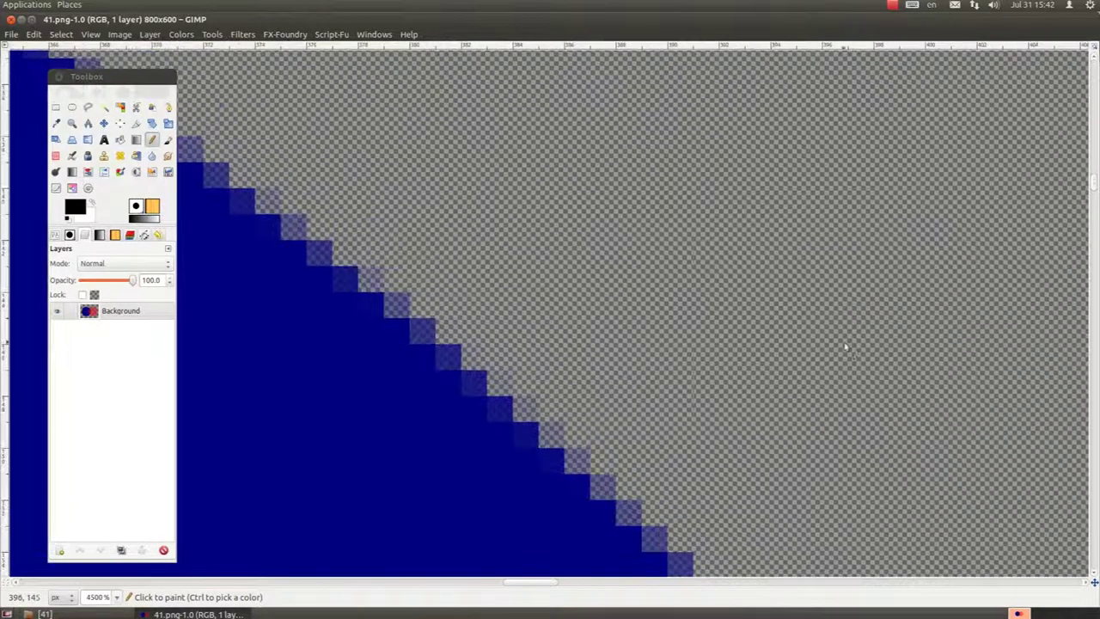
scroll(591, 248, "right", 2)
scroll(496, 228, "down", 2)
scroll(690, 247, "left", 1)
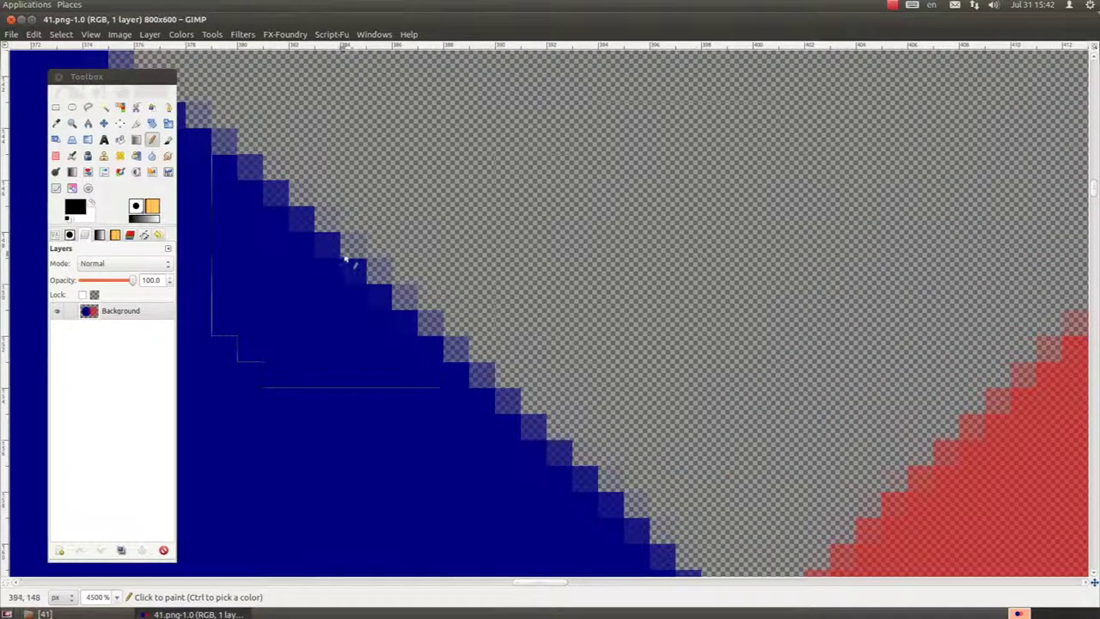
scroll(687, 301, "right", 4)
scroll(602, 241, "down", 3)
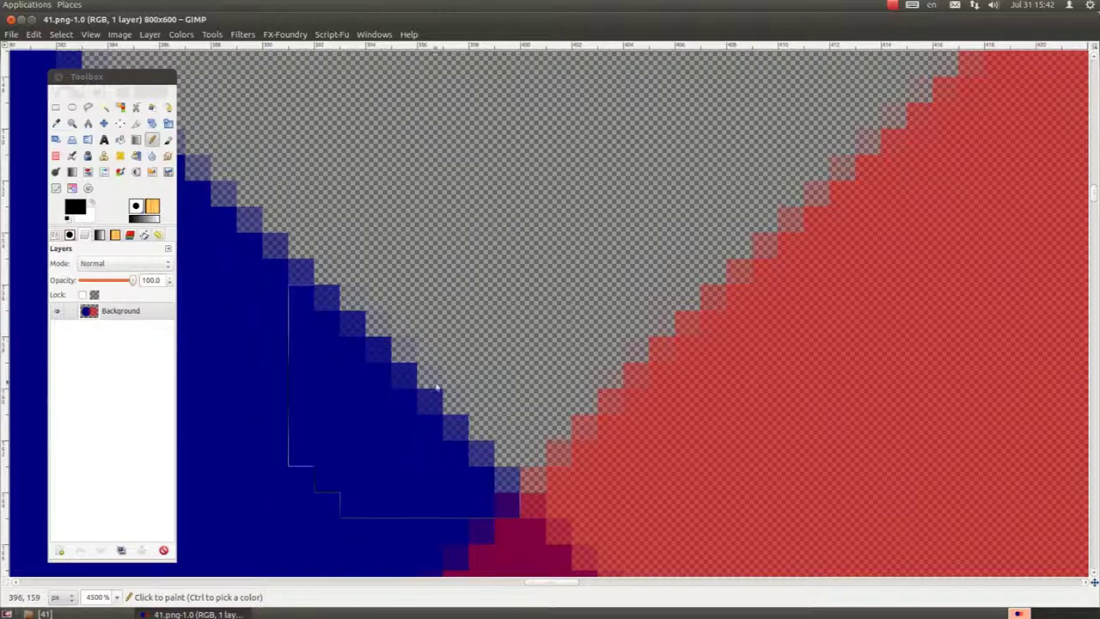
scroll(602, 326, "right", 4)
scroll(516, 258, "down", 3)
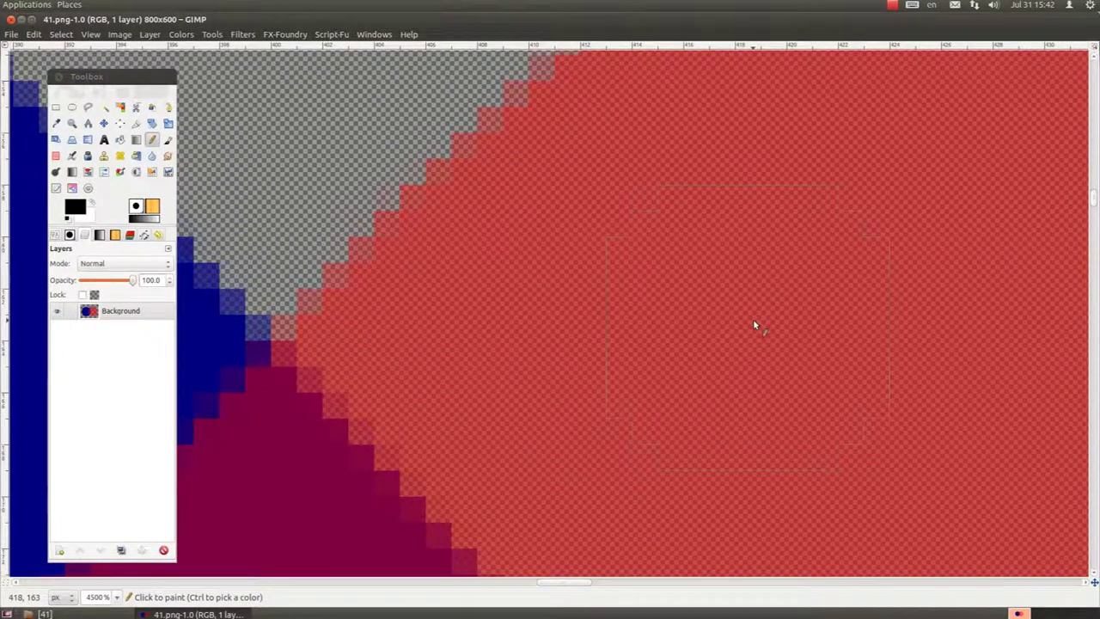
Step: Zoom back out to 550% to view both circles' upper edges
key("ctrl")
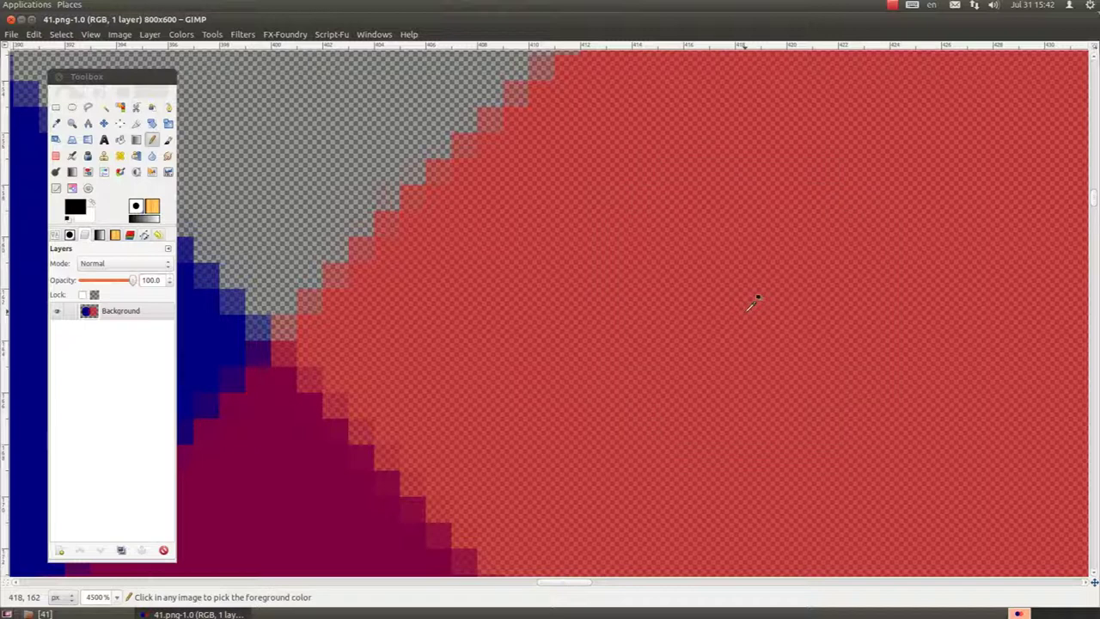
scroll(753, 300, "down", 2)
scroll(739, 295, "down", 2)
scroll(860, 292, "down", 2)
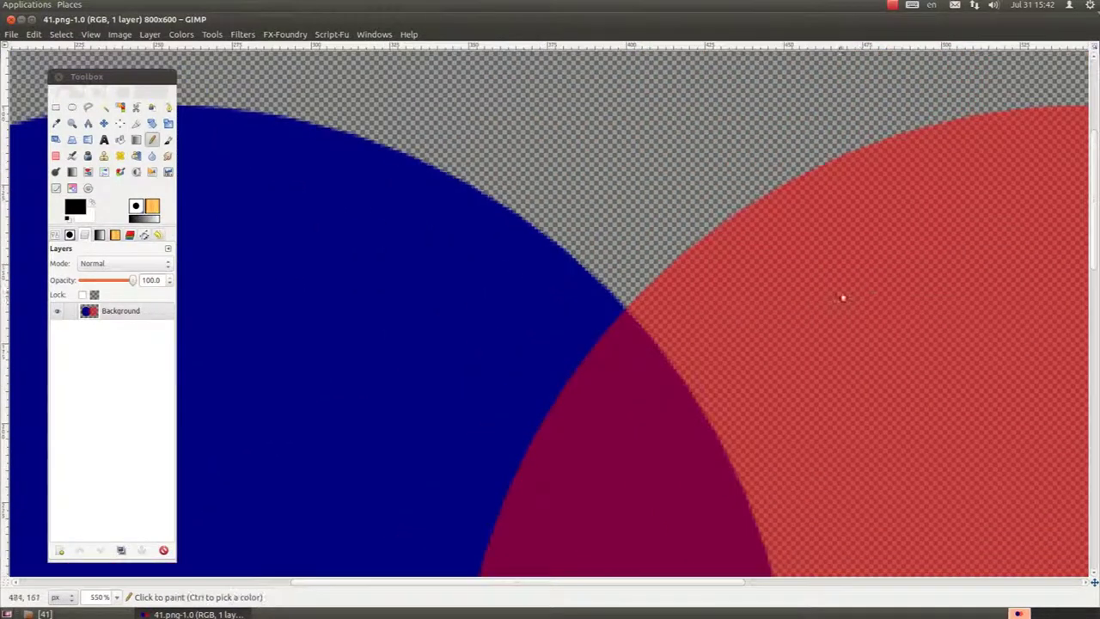
scroll(865, 284, "right", 6)
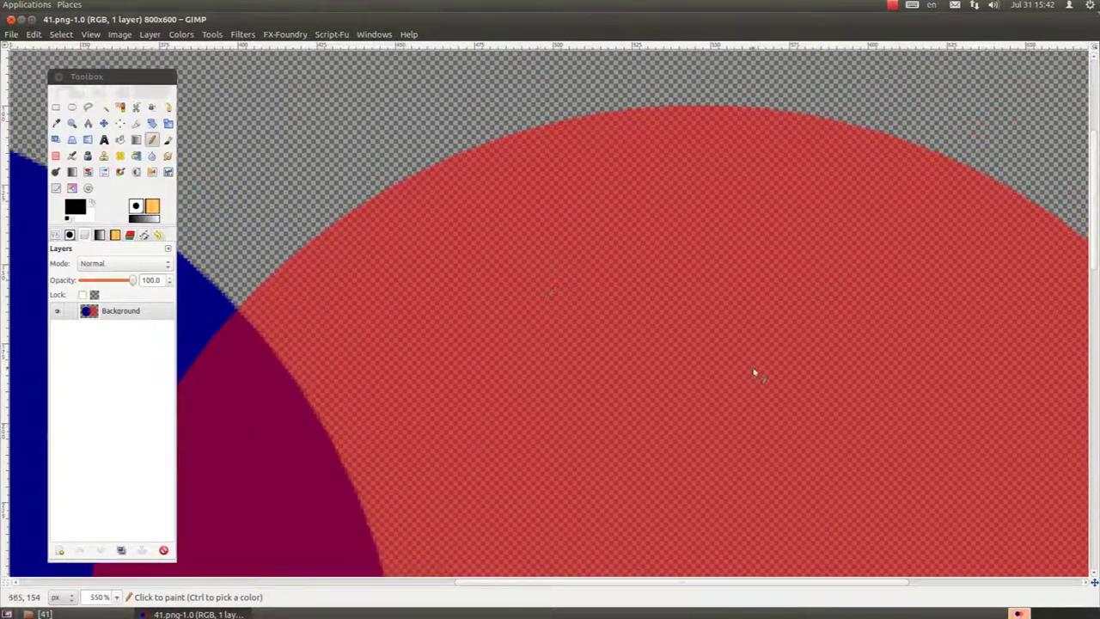
scroll(753, 373, "left", 5)
scroll(560, 278, "up", 2)
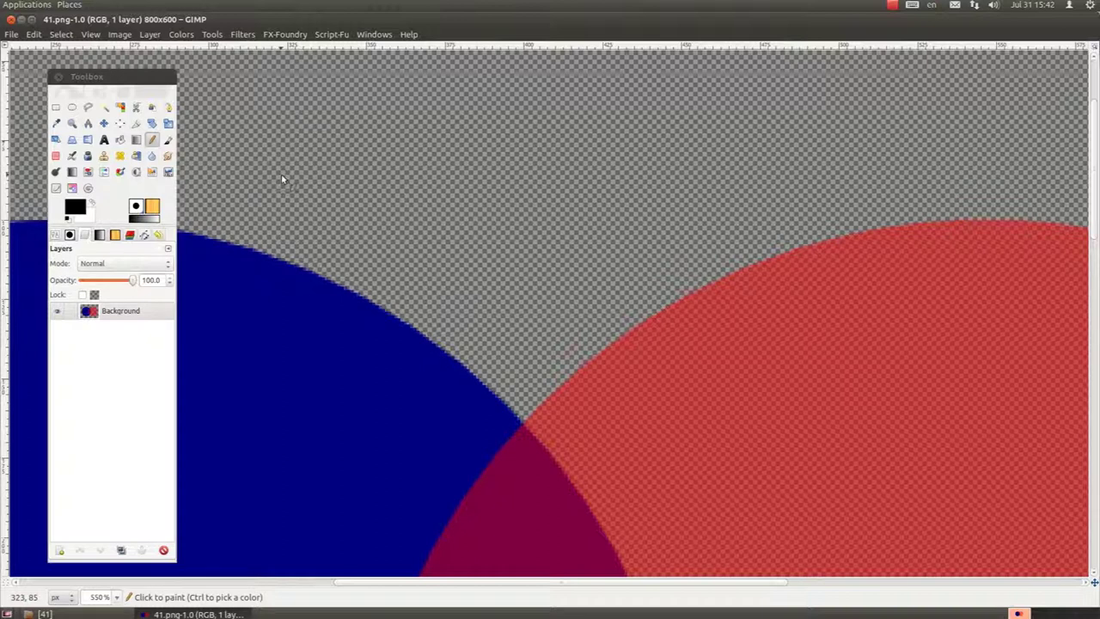
Step: Open the Levels dialog on the image with its channel set to Alpha
left_click(166, 173)
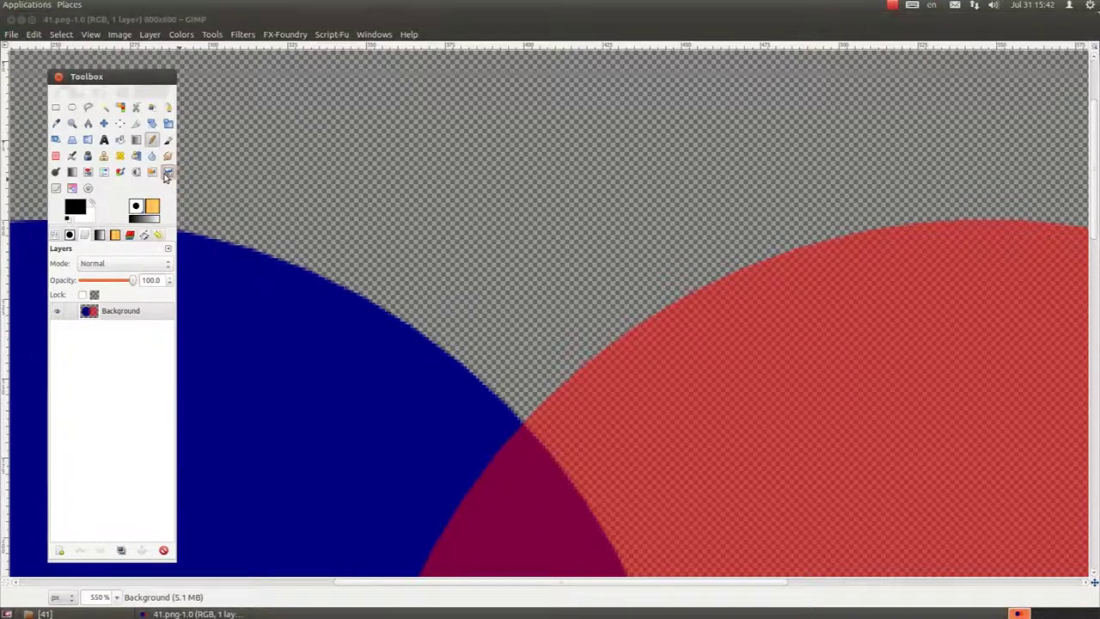
left_click(469, 177)
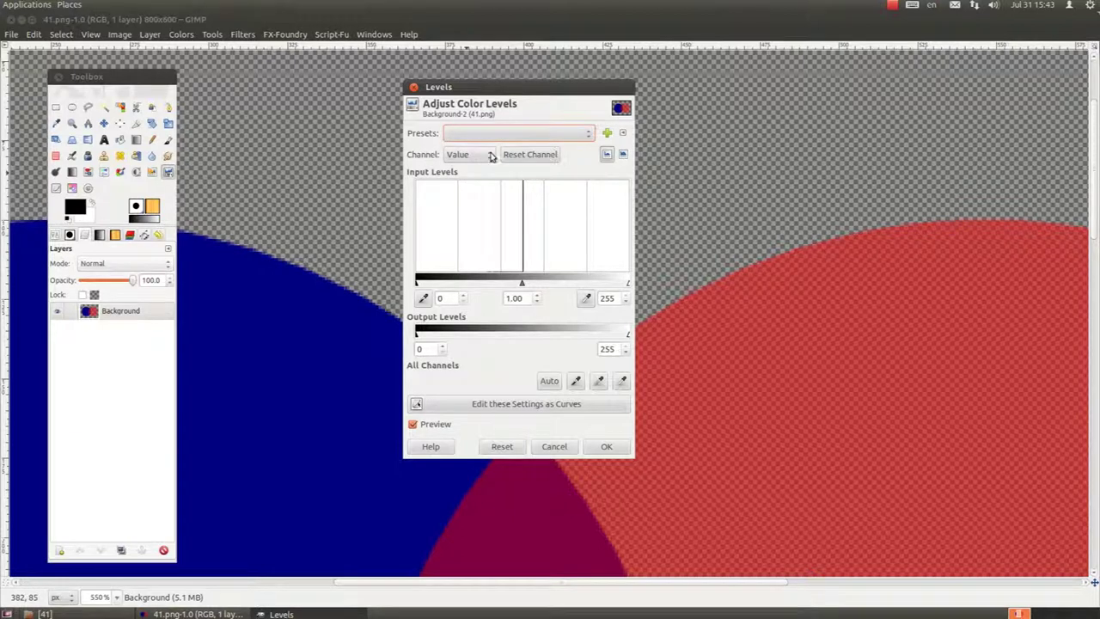
left_click(491, 156)
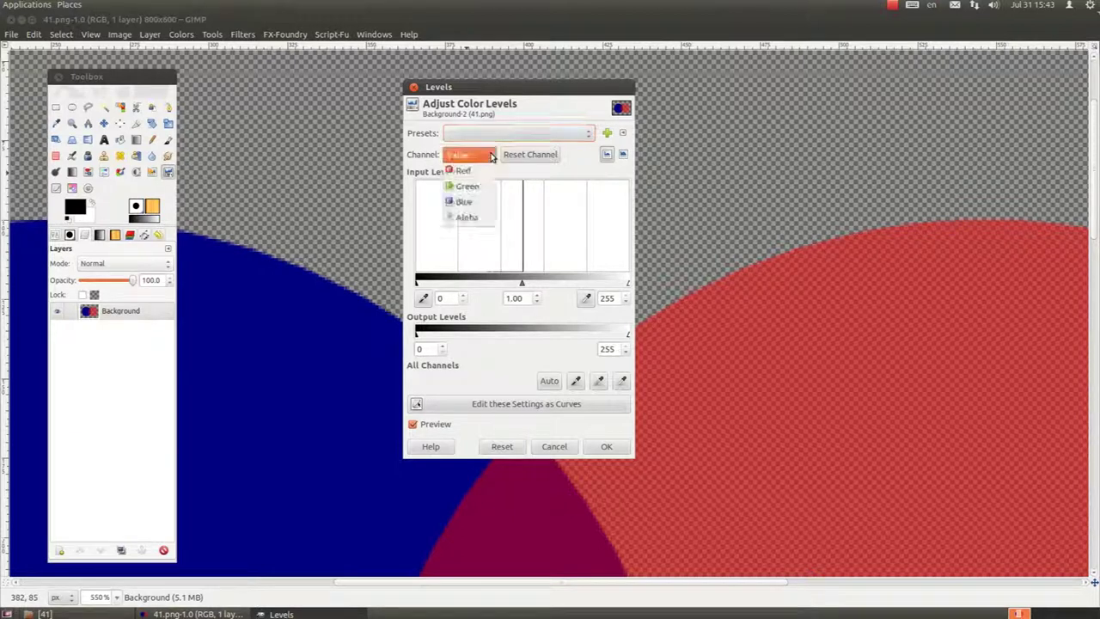
left_click(485, 218)
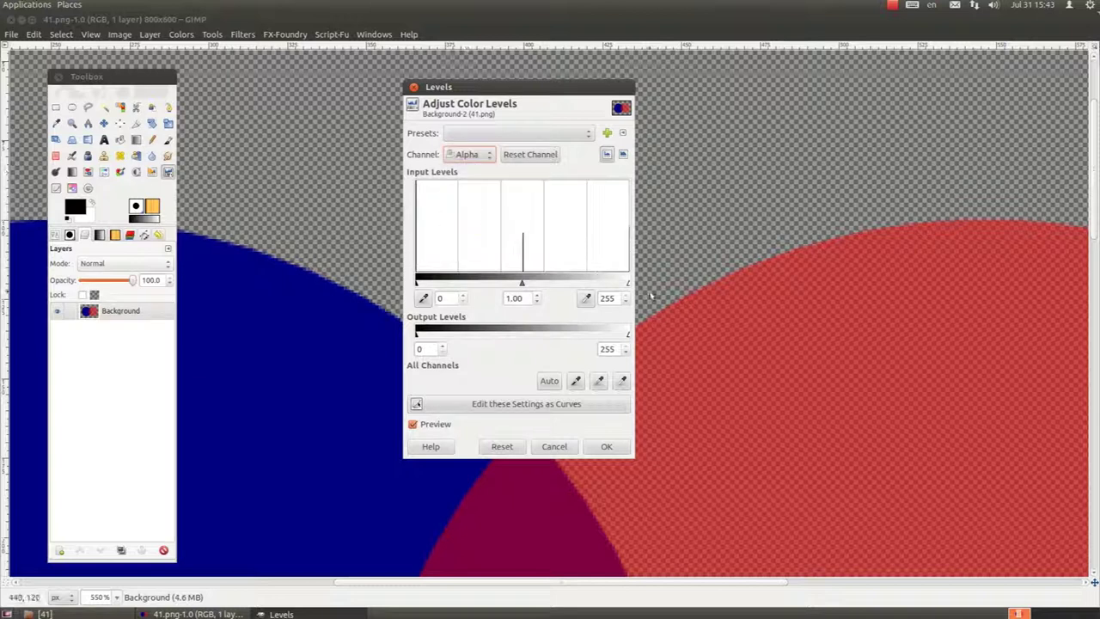
Step: Set the alpha input white point to 0 and check the hard edges at 6400%
left_click_drag(627, 283, 413, 286)
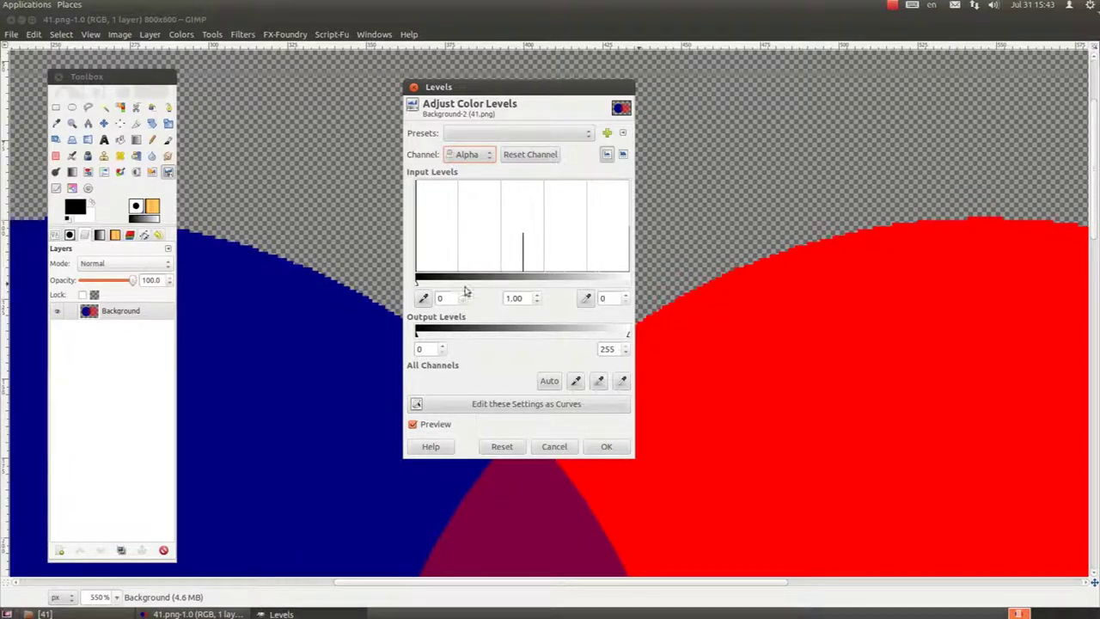
scroll(709, 161, "up", 7, "ctrl")
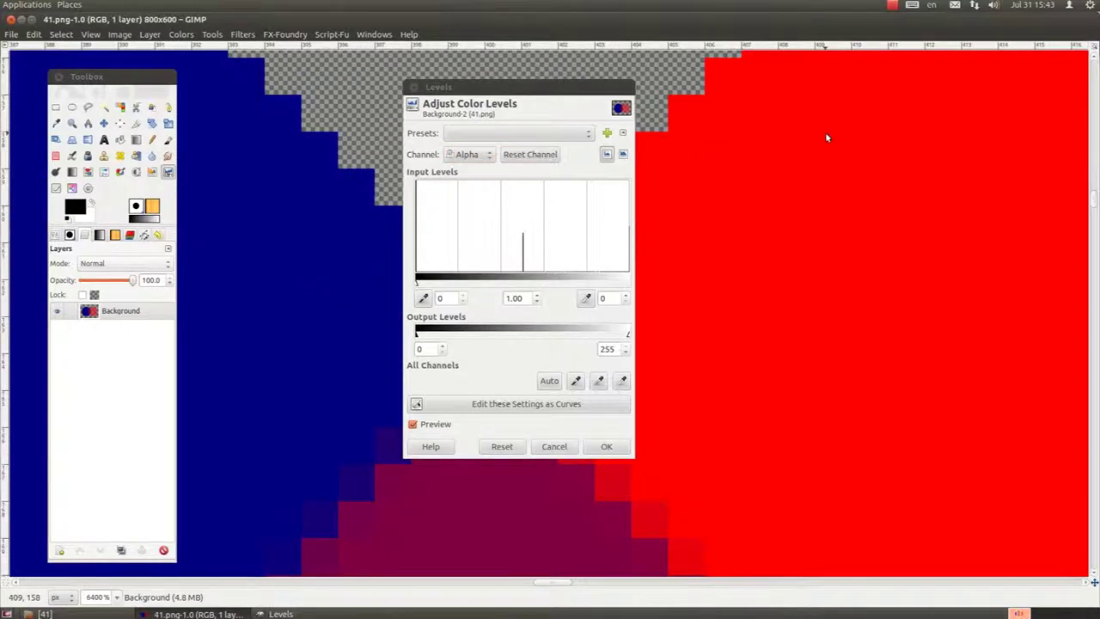
scroll(716, 215, "up", 5)
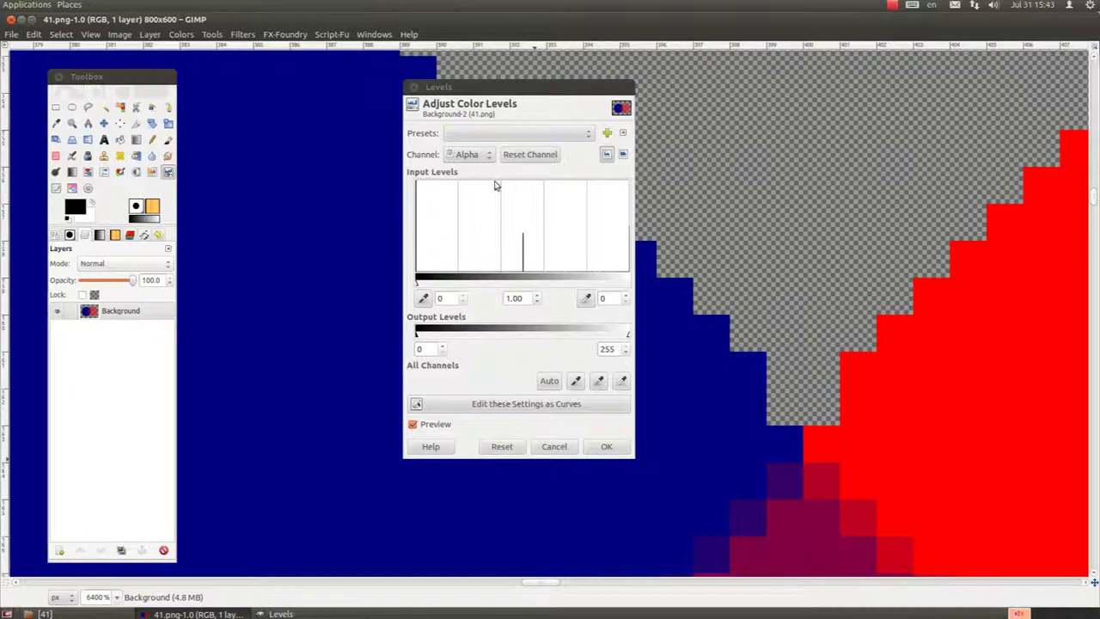
Step: Cancel the alpha Levels adjustment and zoom back out to 1600%
left_click(554, 447)
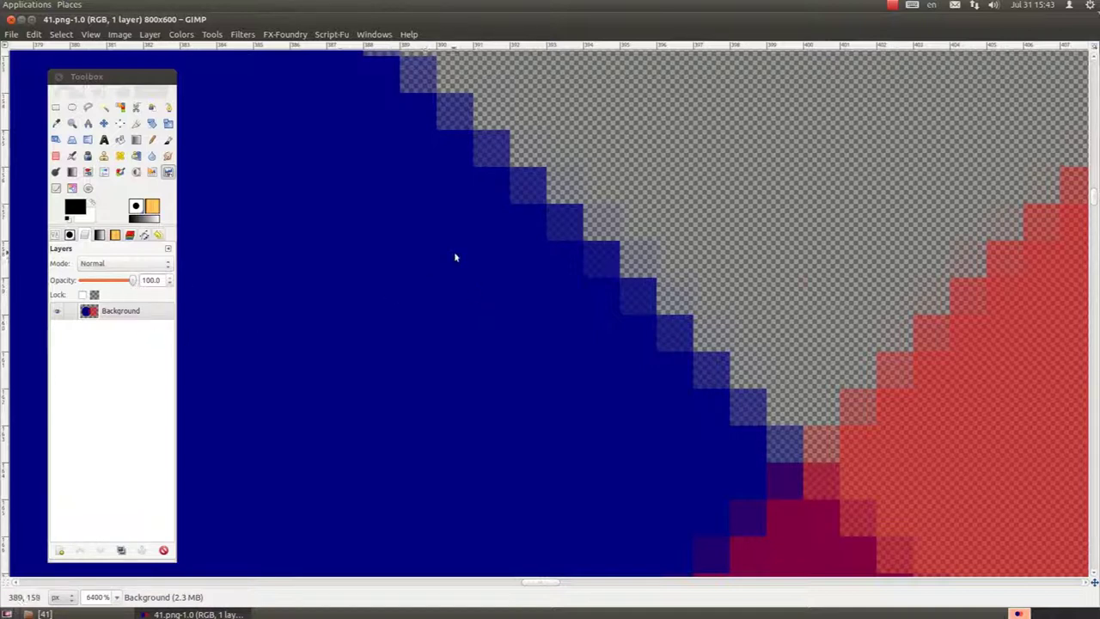
scroll(456, 255, "down", 1)
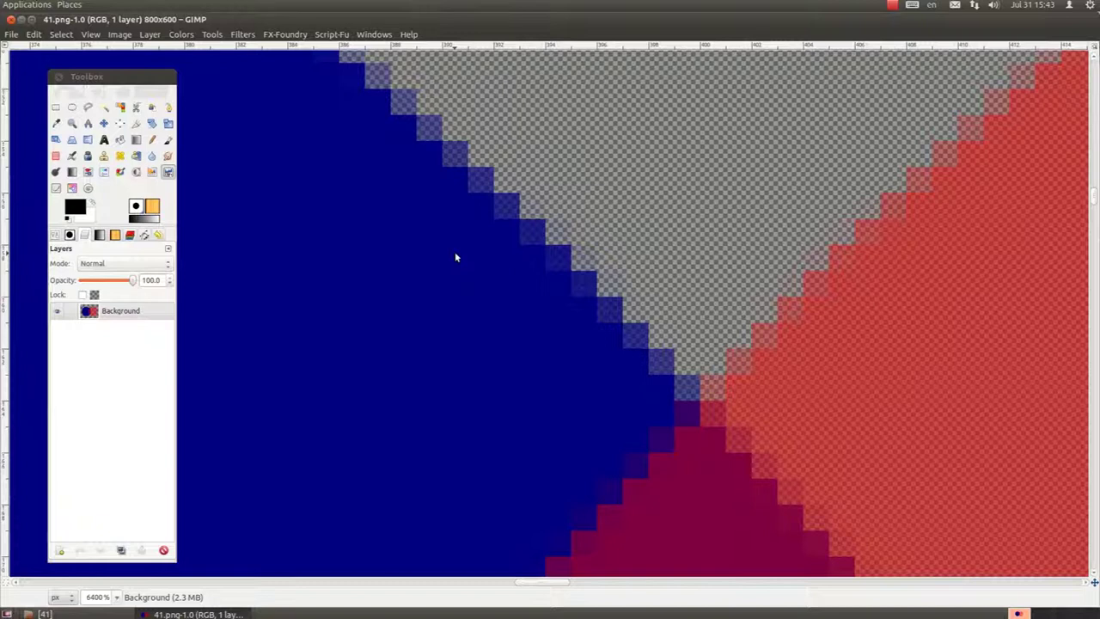
scroll(456, 256, "down", 1)
scroll(456, 255, "down", 1)
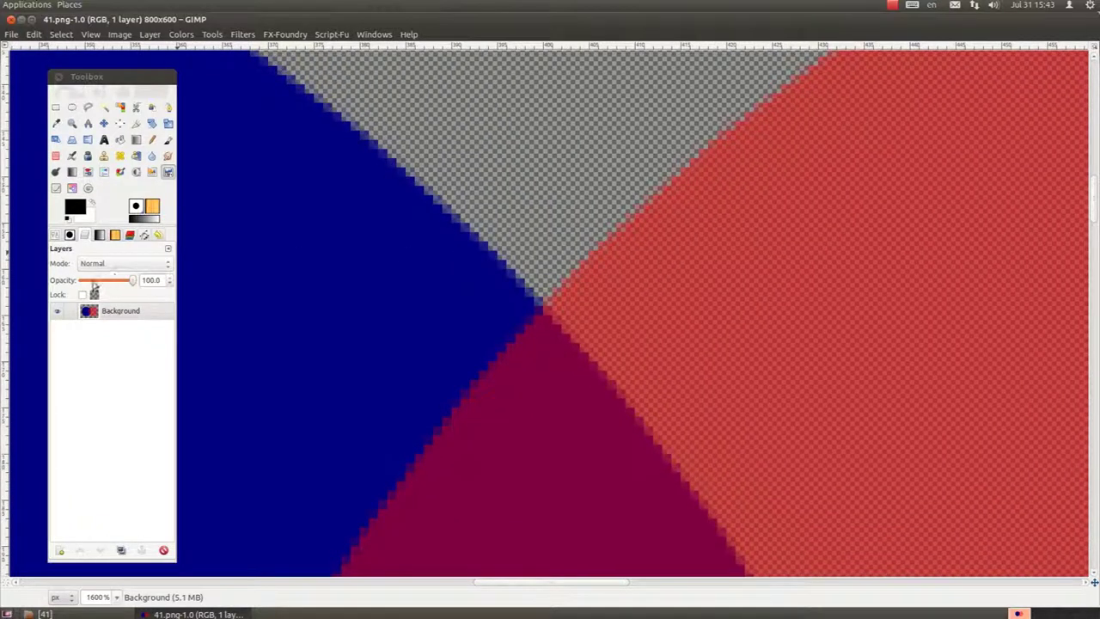
left_click(138, 284)
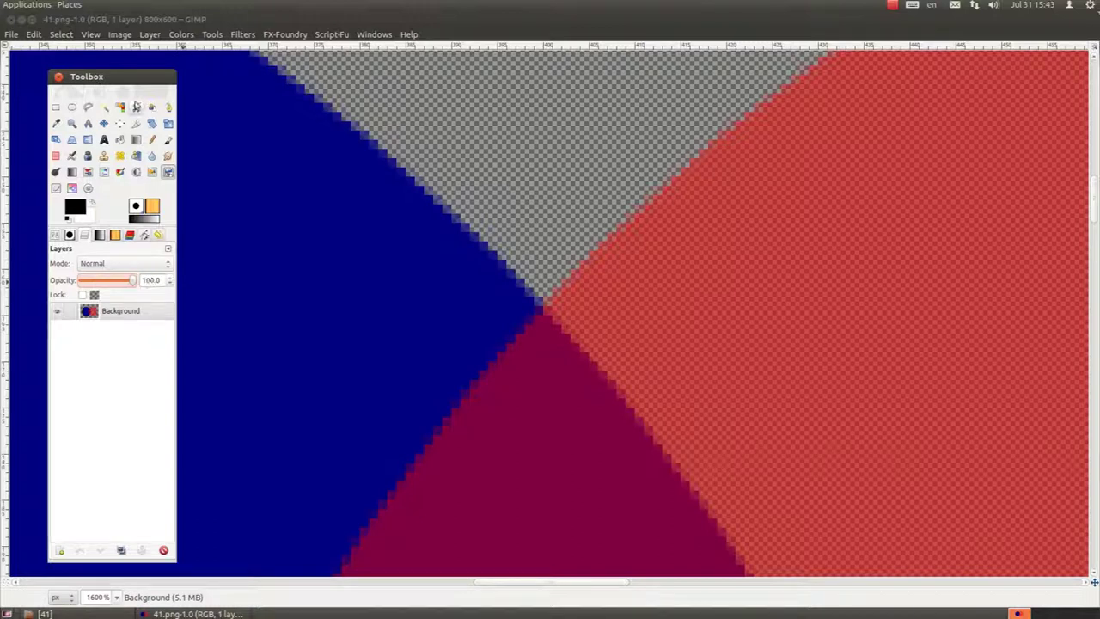
Step: Add a transparent new layer filled with a 10 px black-and-white Checkerboard pattern
left_click(59, 550)
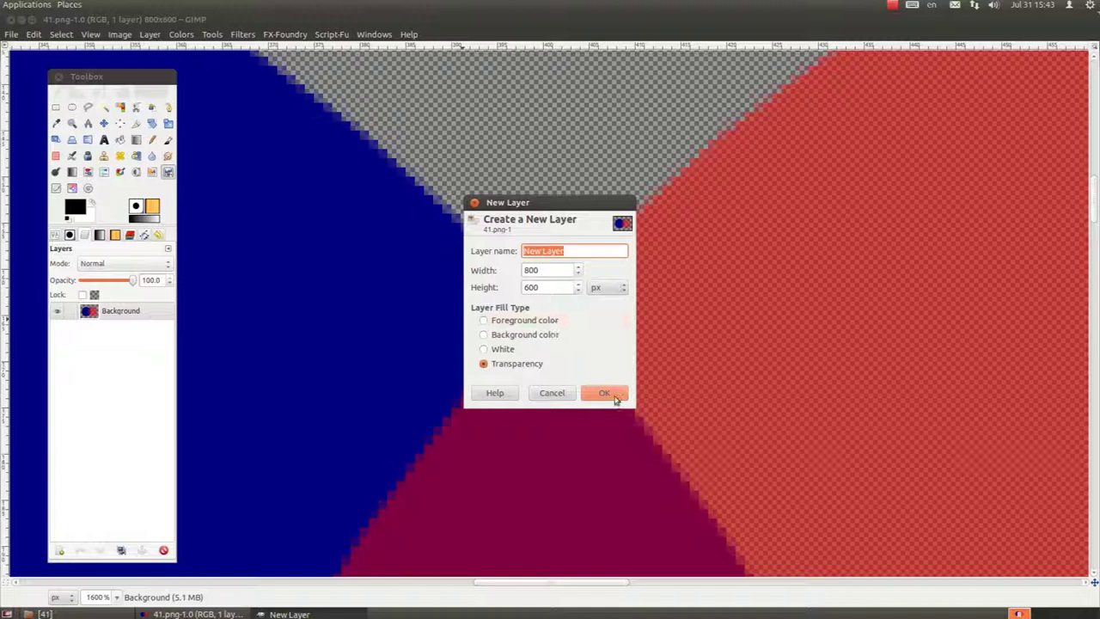
left_click(613, 397)
left_click(240, 36)
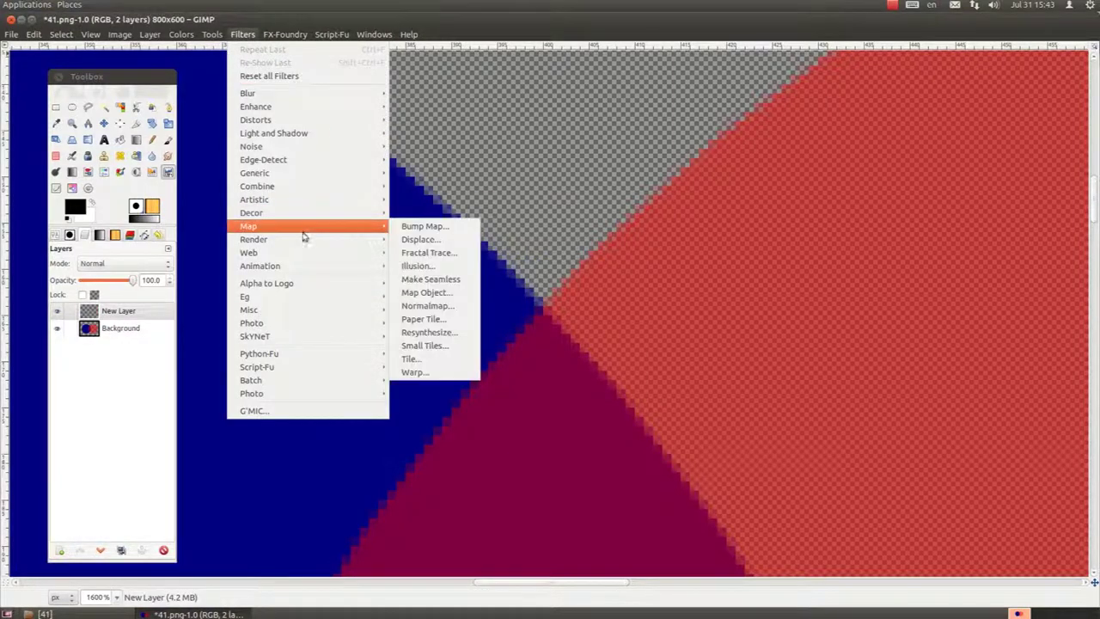
mouse_move(257, 239)
mouse_move(417, 265)
left_click(529, 267)
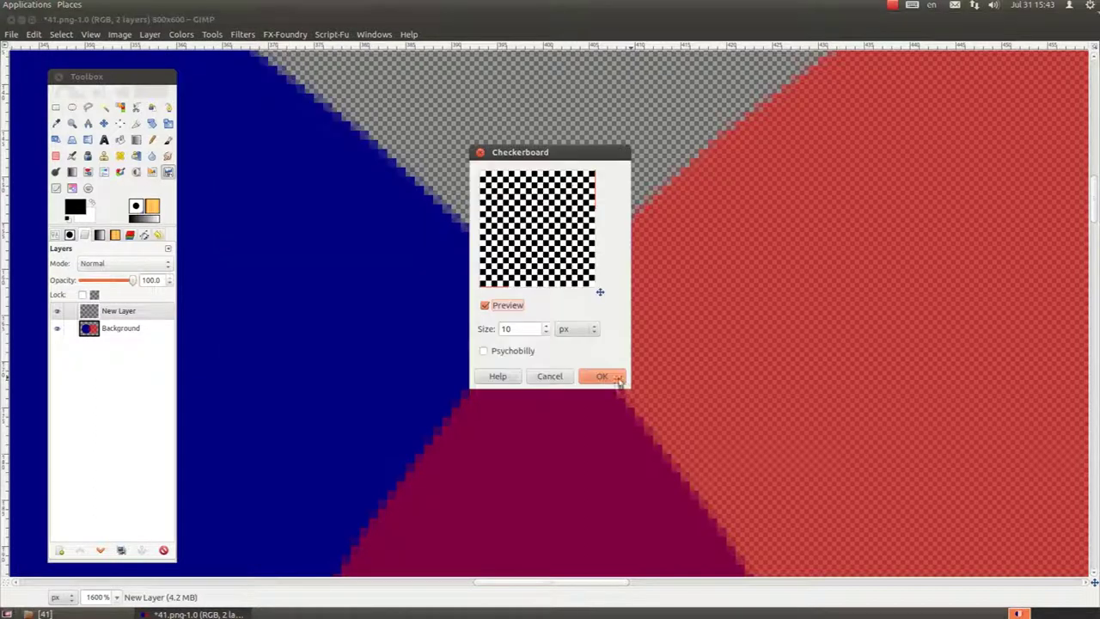
left_click(607, 376)
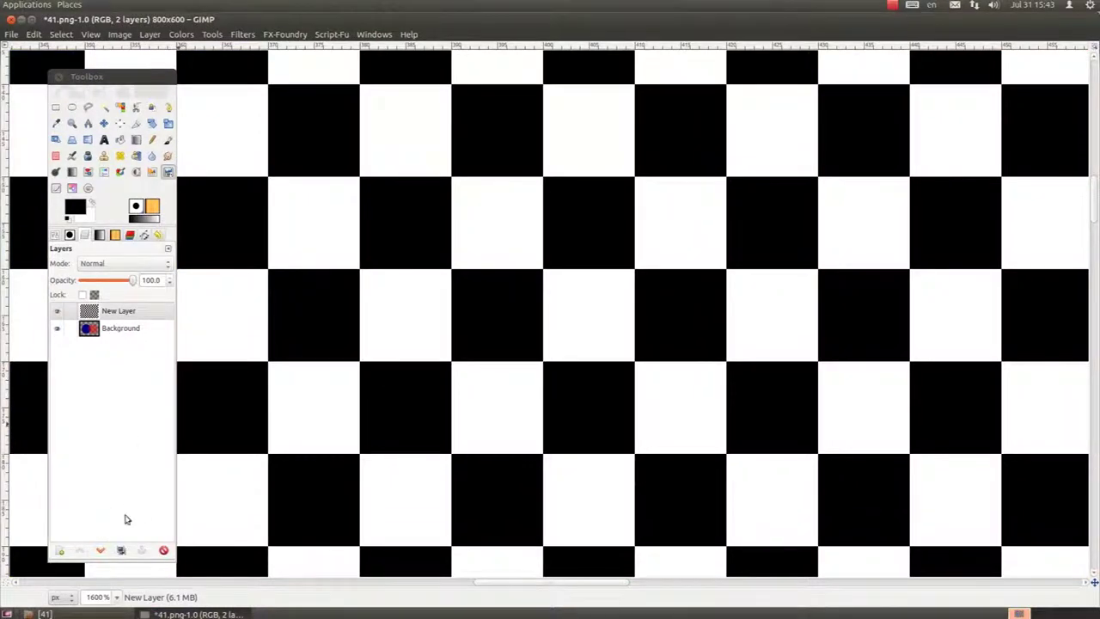
Step: Move the checkerboard below Background, trying Background opacity 59.6 then restoring 100
left_click(100, 550)
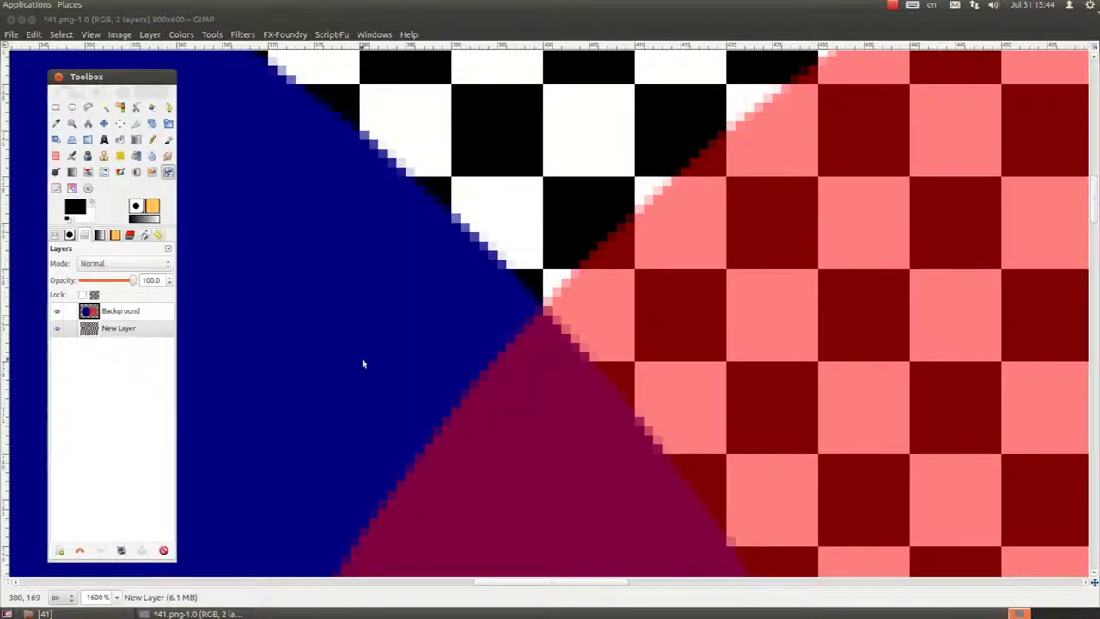
left_click(151, 312)
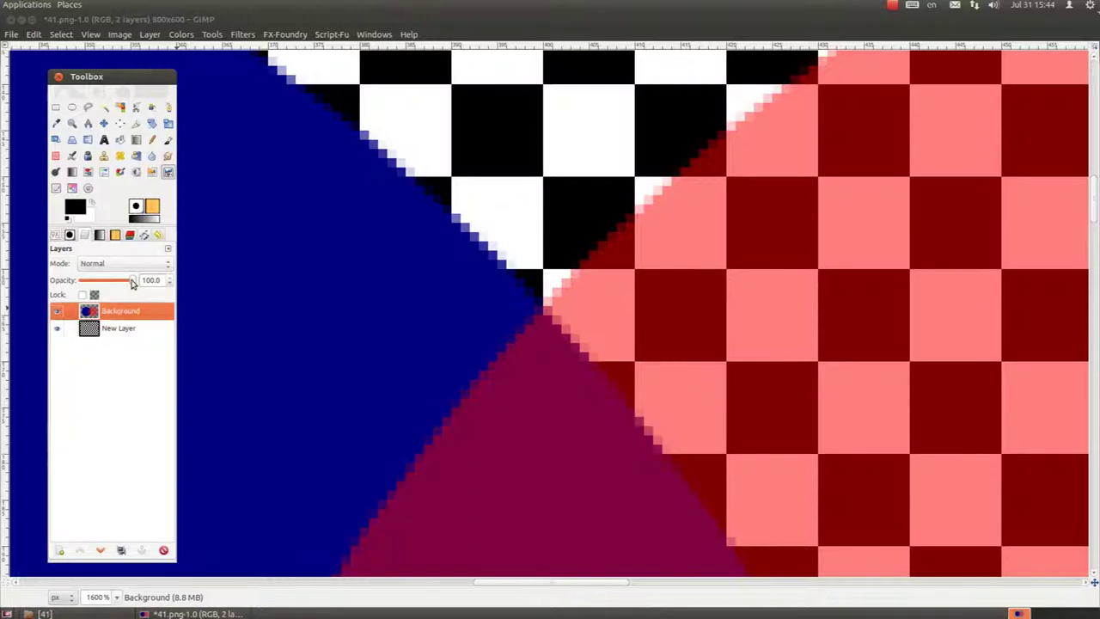
left_click(133, 283)
left_click(128, 314)
left_click_drag(132, 283, 112, 282)
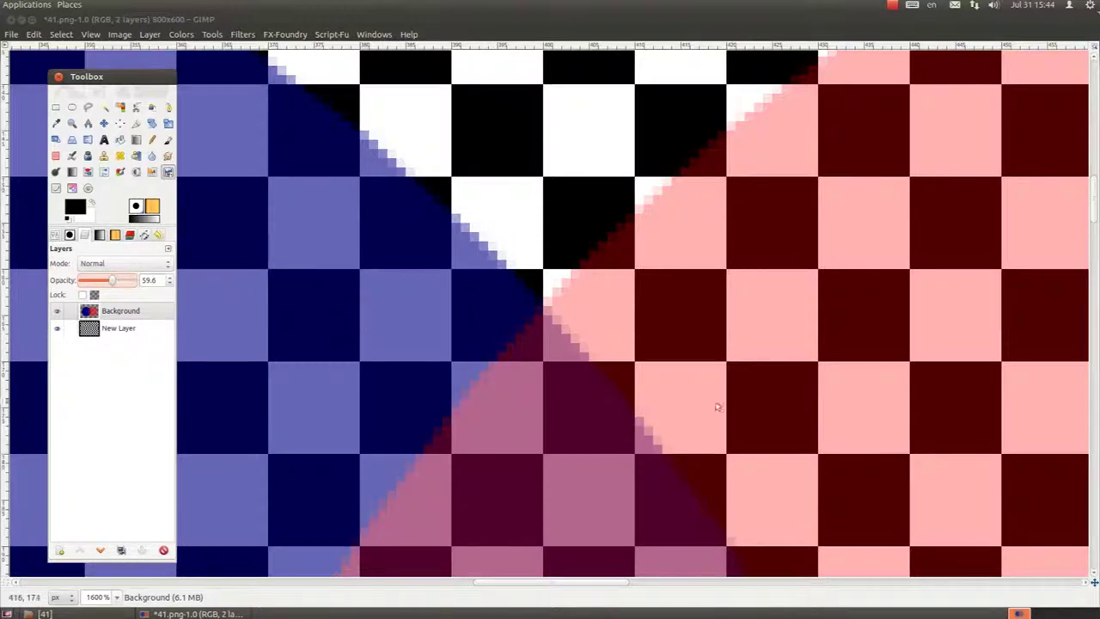
left_click_drag(93, 280, 156, 284)
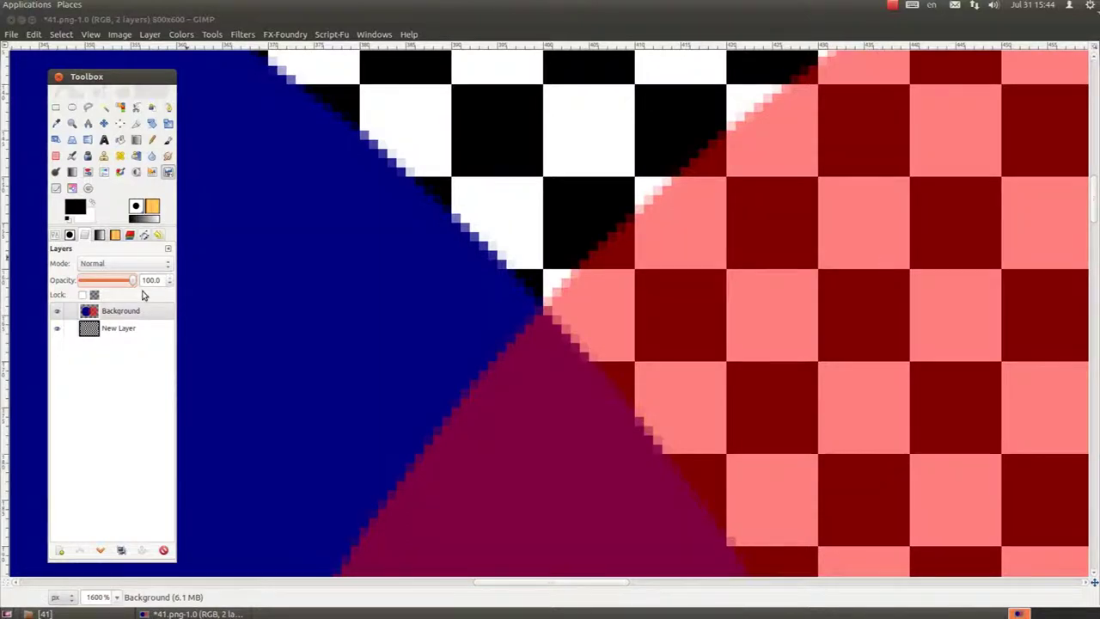
Step: Pan the canvas to see the checkerboard through the circles' transparent areas
left_click_drag(799, 278, 628, 253)
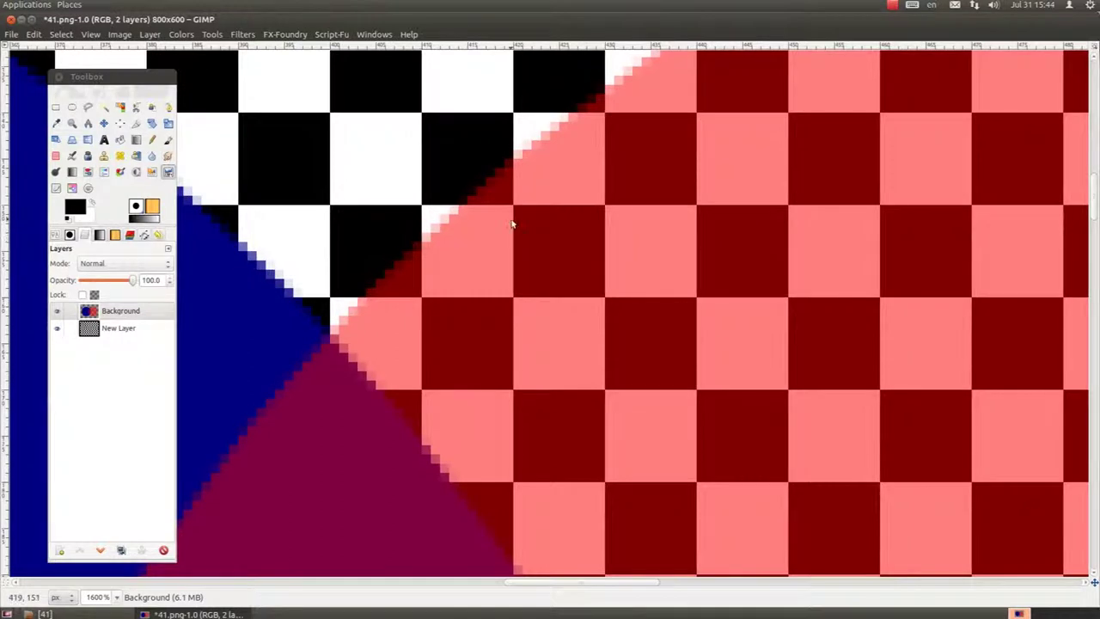
scroll(590, 250, "up", 1)
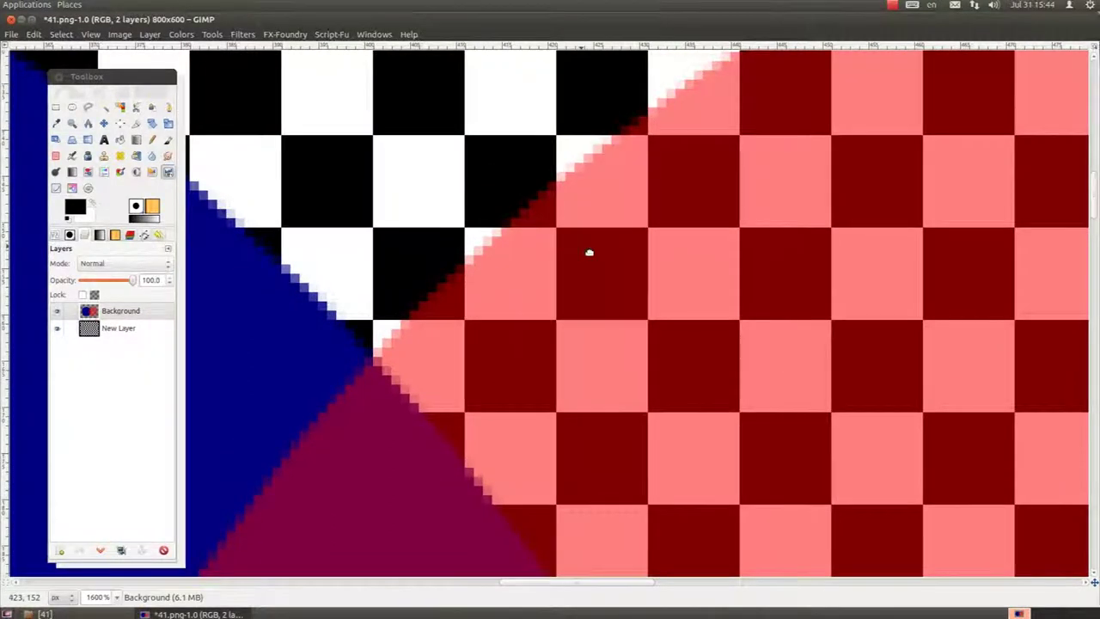
scroll(336, 201, "up", 2)
scroll(337, 201, "left", 3)
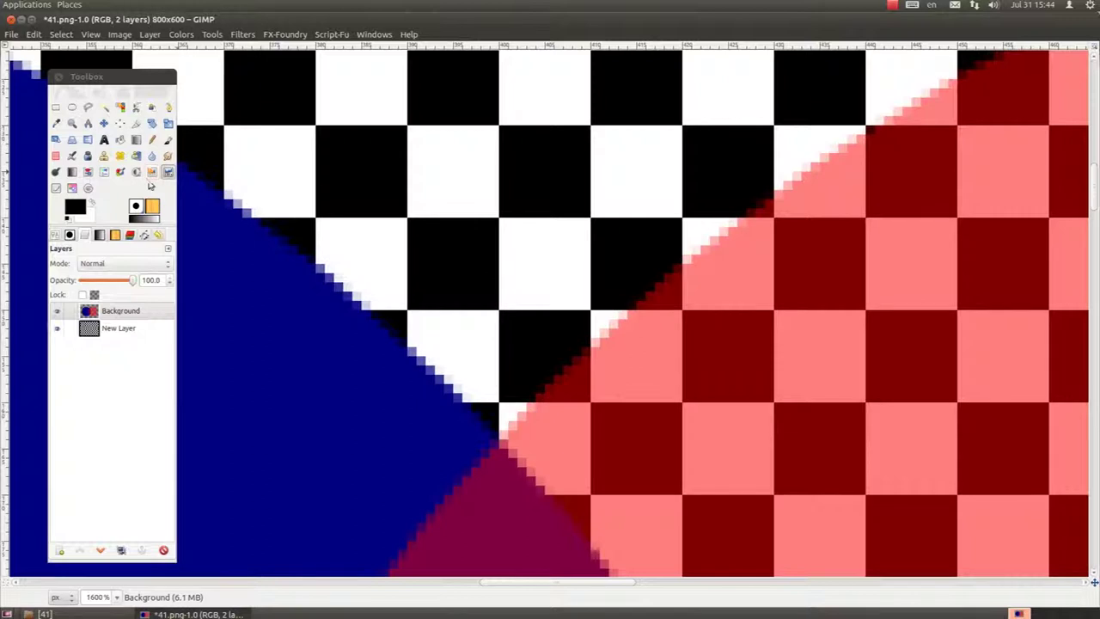
scroll(193, 135, "down", 1)
scroll(192, 135, "right", 1)
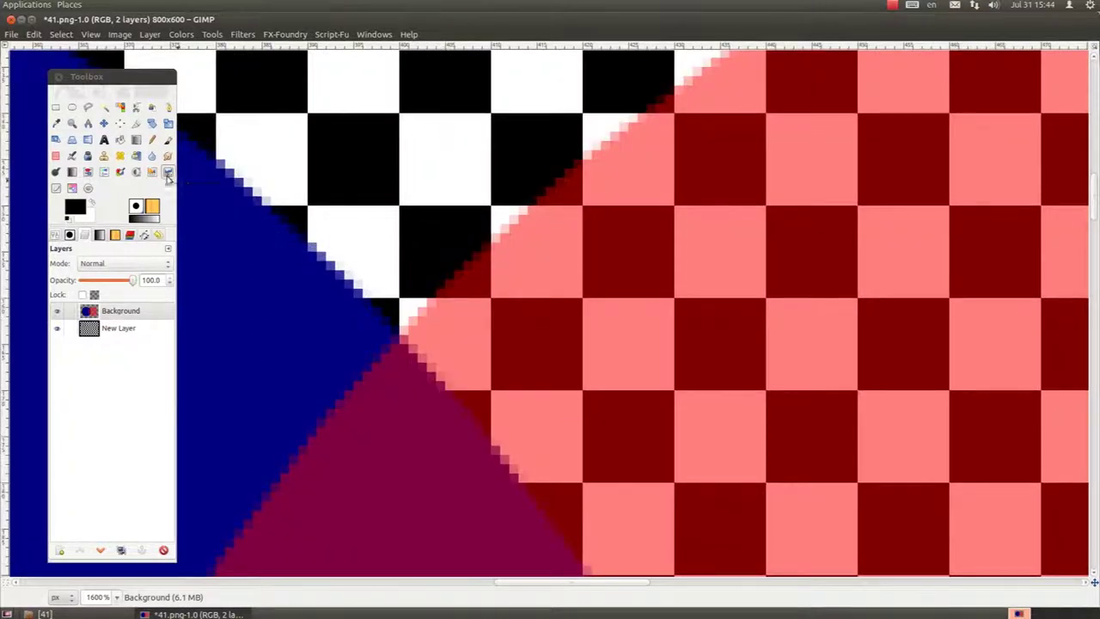
Step: Apply Alpha-channel Levels with the input white point entered as 0
left_click(400, 146)
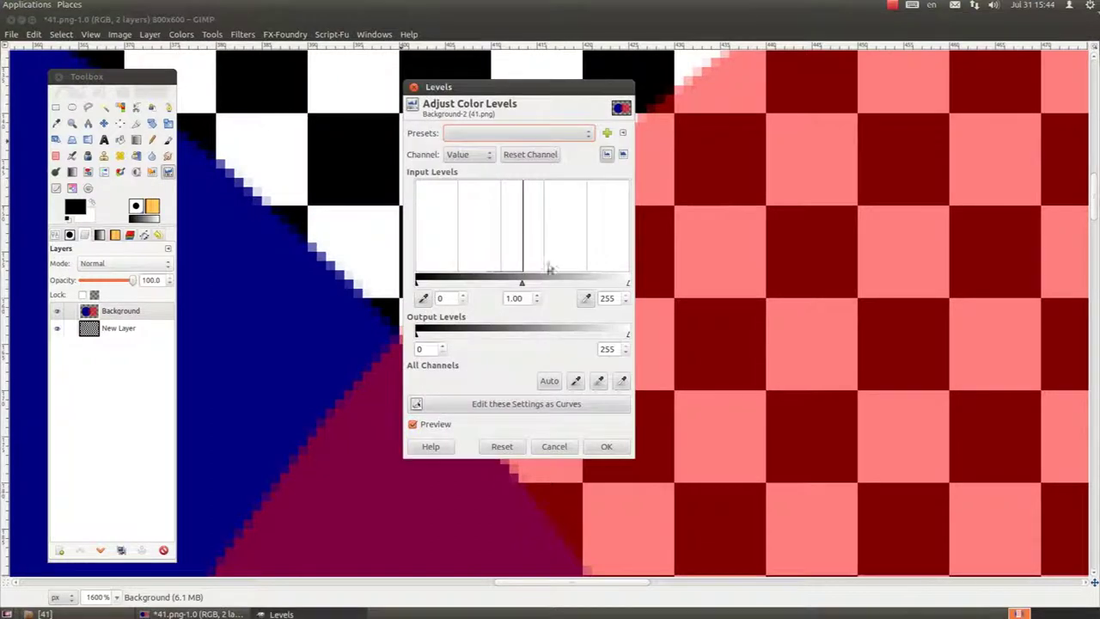
mouse_move(630, 286)
left_mouse_down()
mouse_move(550, 283)
mouse_move(646, 287)
left_mouse_up()
left_click(488, 154)
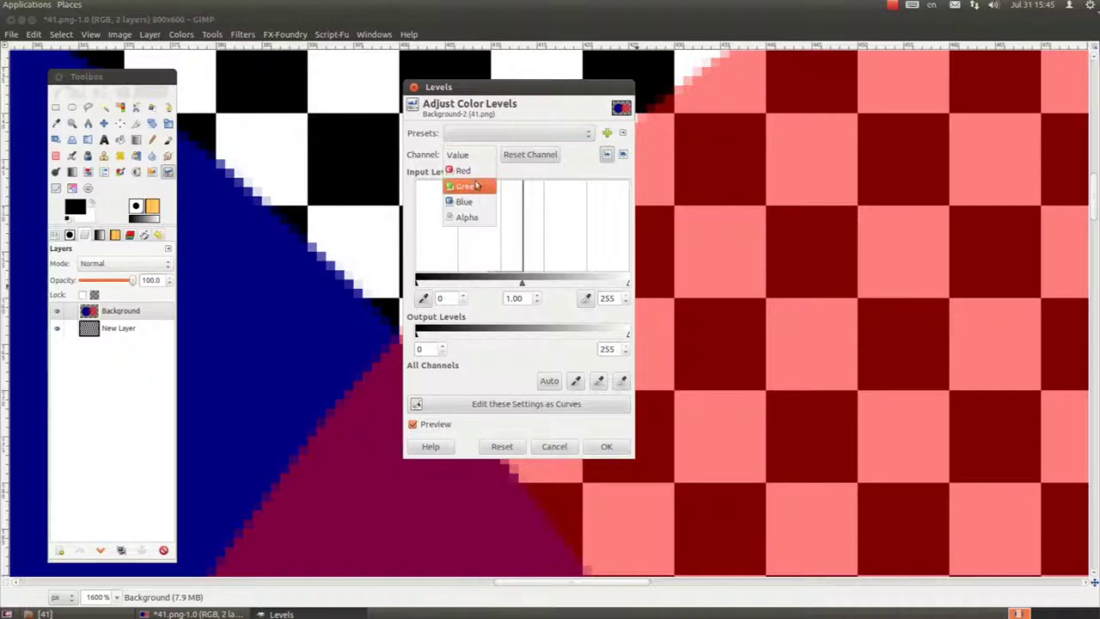
left_click(473, 221)
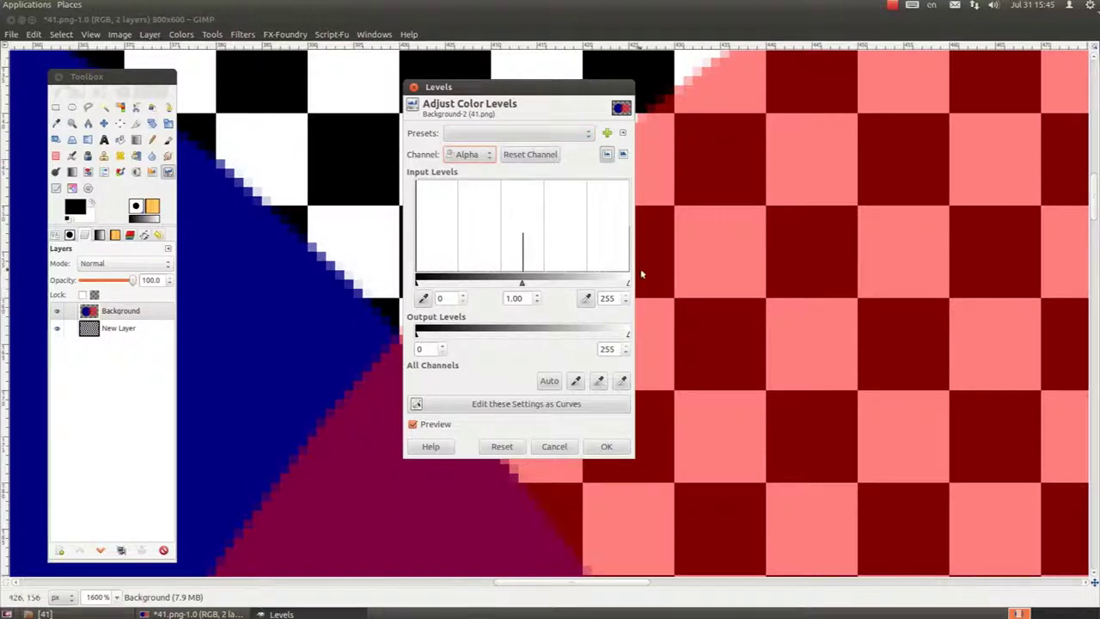
mouse_move(627, 284)
left_mouse_down()
mouse_move(439, 286)
mouse_move(701, 289)
left_mouse_up()
left_click(616, 298)
key("BackSpace")
key("BackSpace")
key("BackSpace")
type("0")
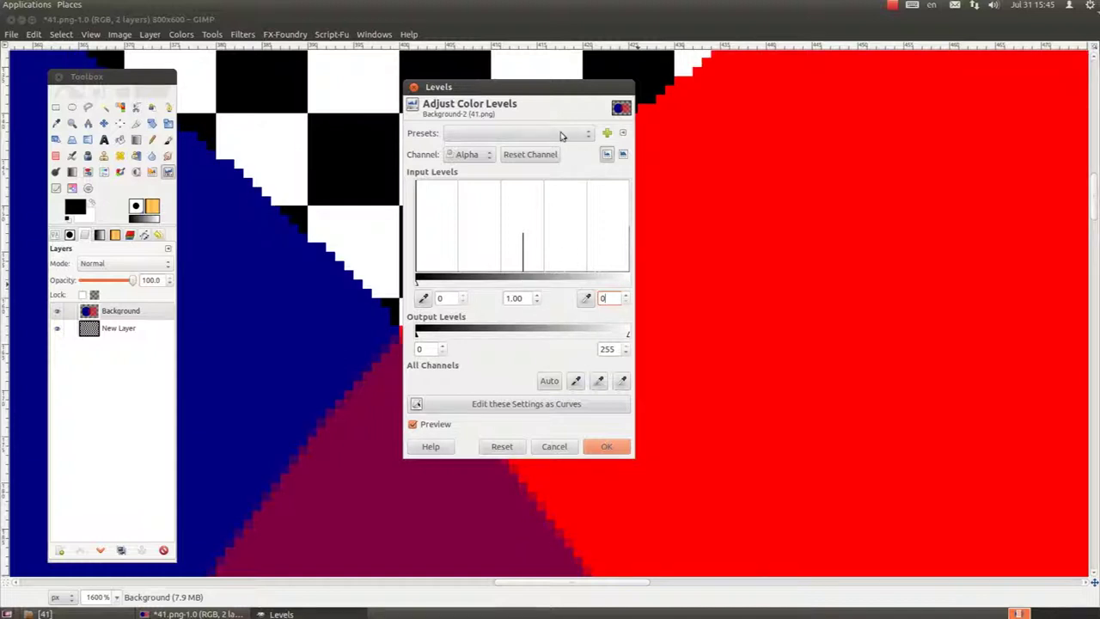
left_click(607, 446)
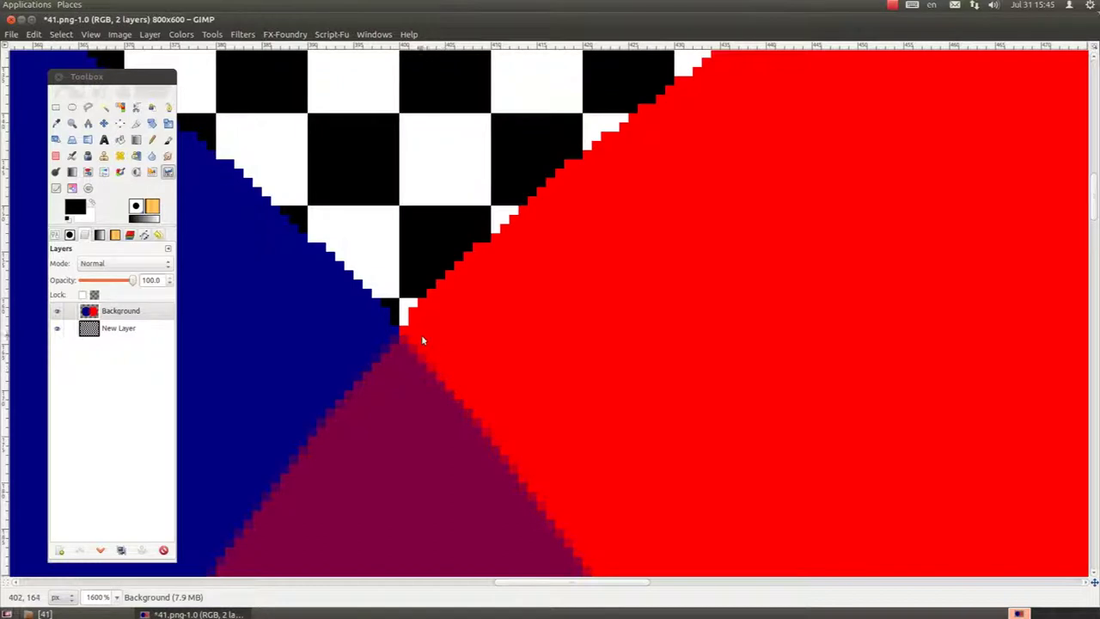
scroll(379, 279, "up", 2)
scroll(392, 289, "up", 2)
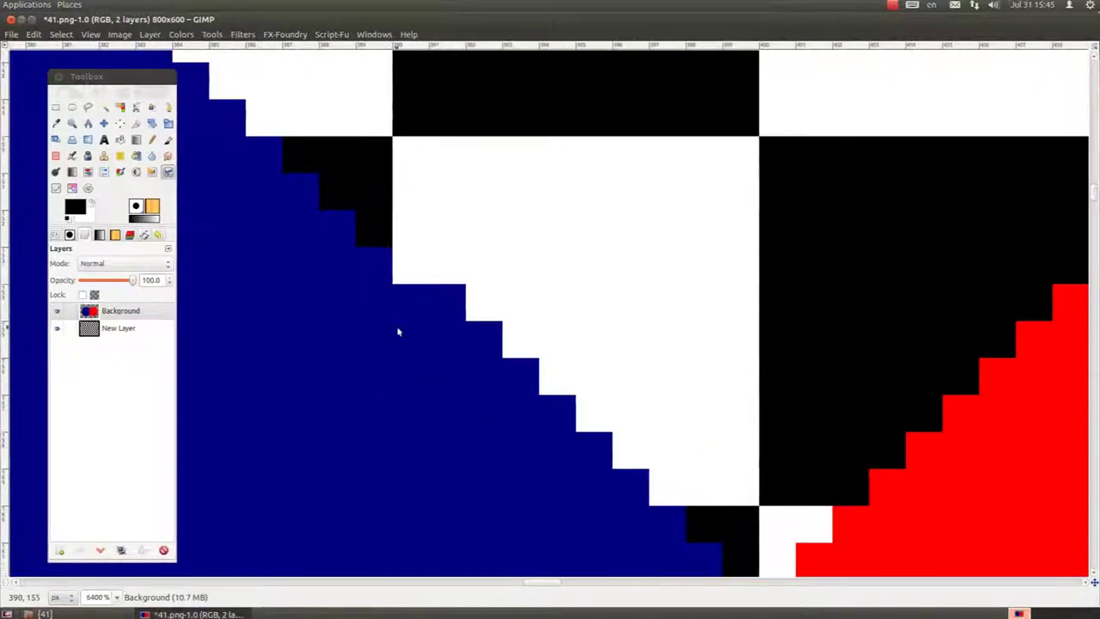
scroll(700, 221, "right", 1)
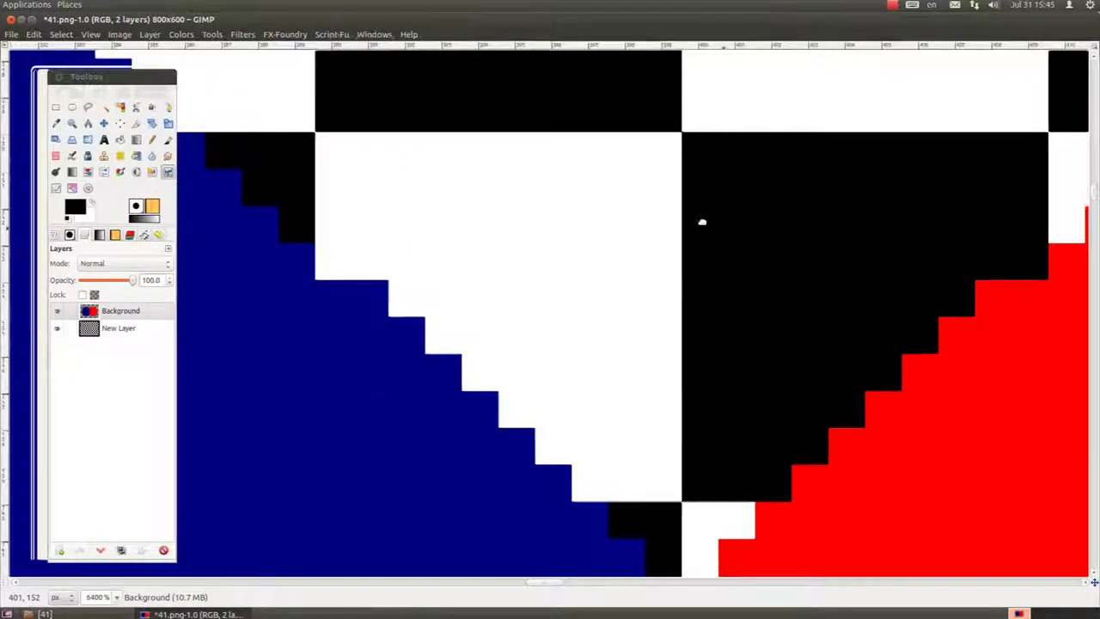
scroll(680, 238, "right", 4)
scroll(680, 238, "down", 1)
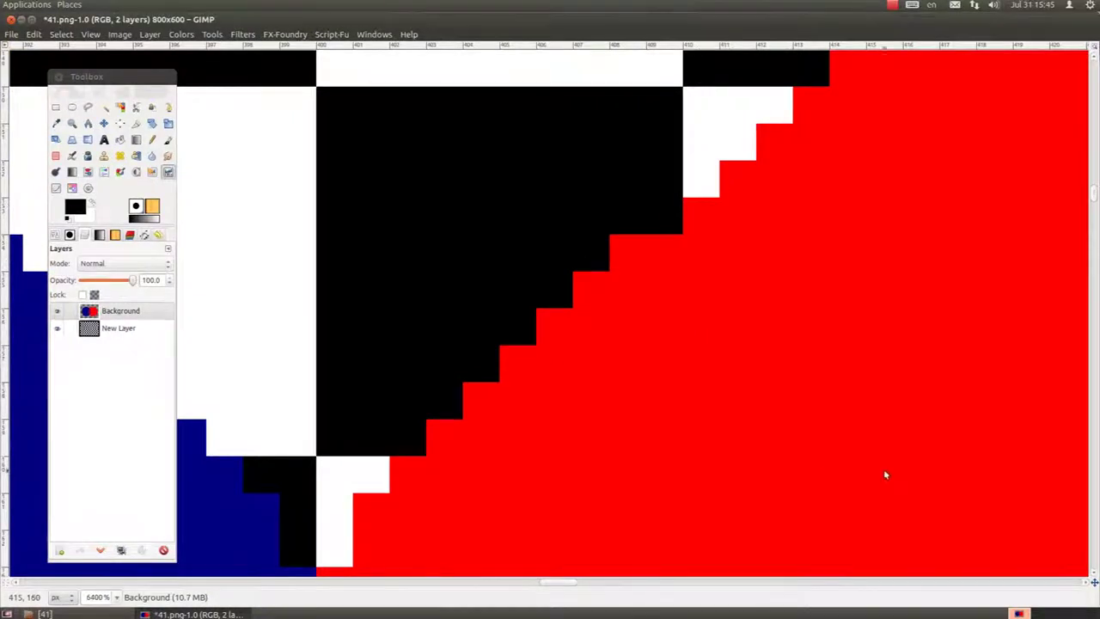
scroll(883, 469, "right", 1)
scroll(871, 438, "right", 4)
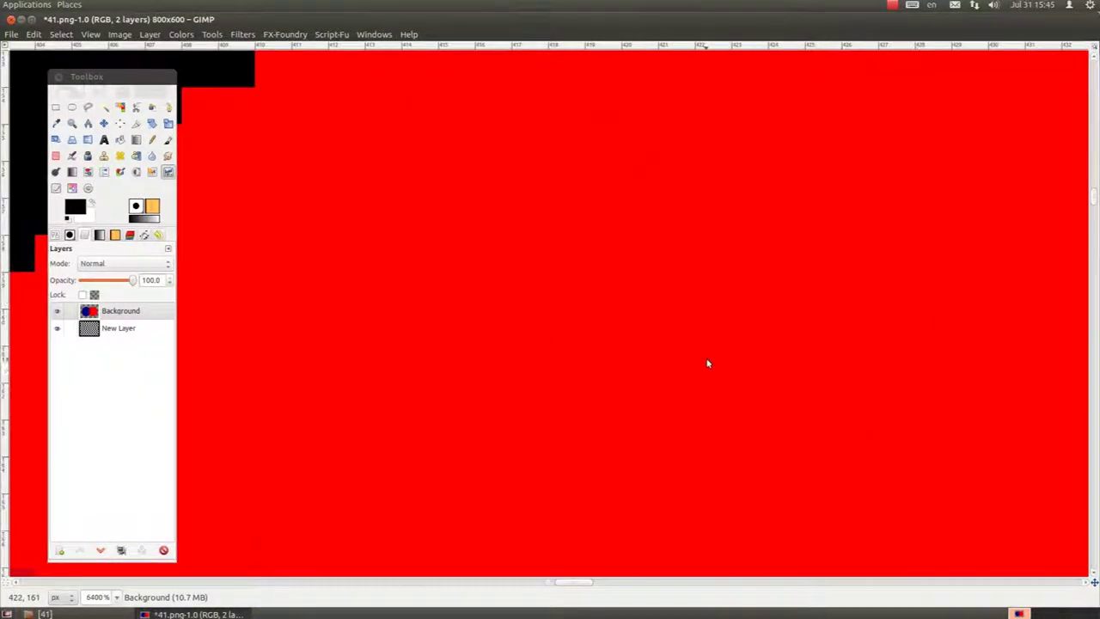
scroll(707, 364, "down", 2)
scroll(708, 364, "down", 2)
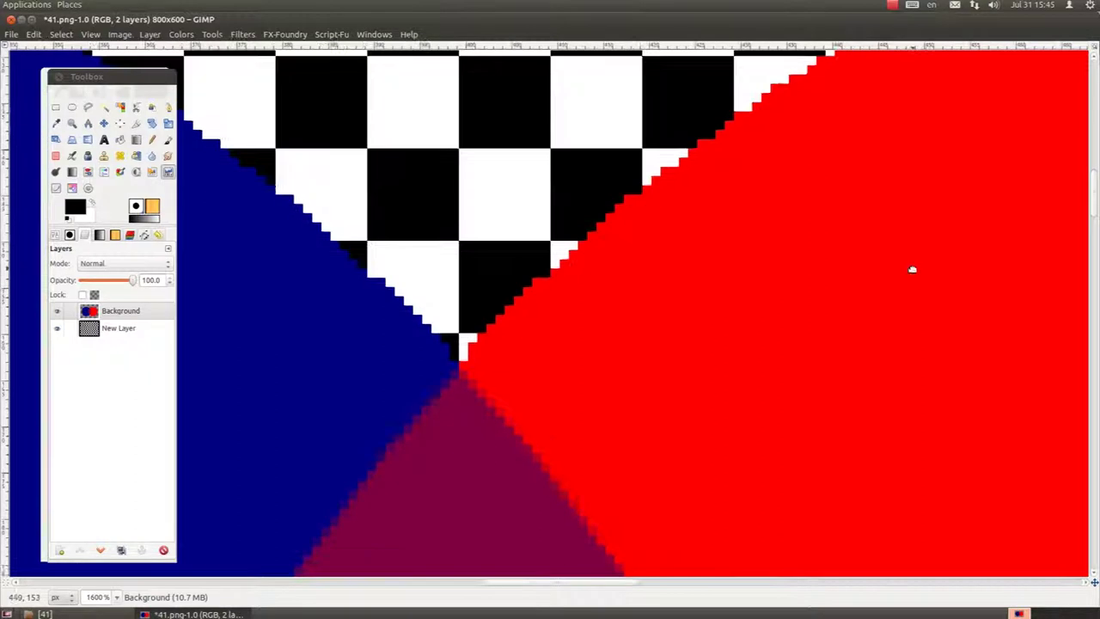
scroll(913, 270, "down", 1)
scroll(761, 252, "down", 1)
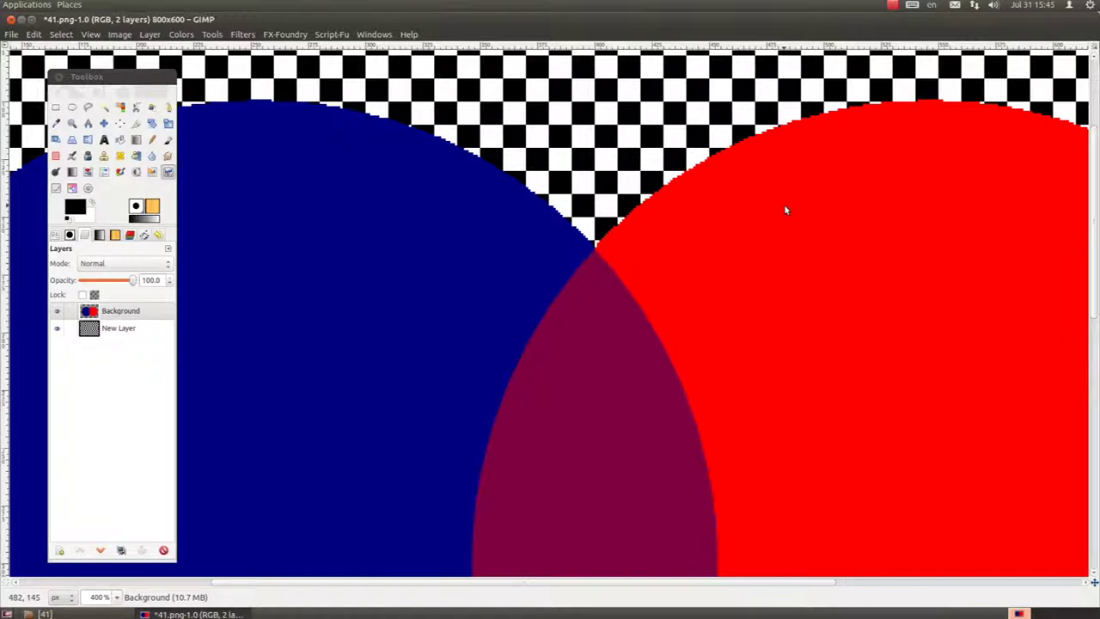
scroll(574, 328, "down", 1)
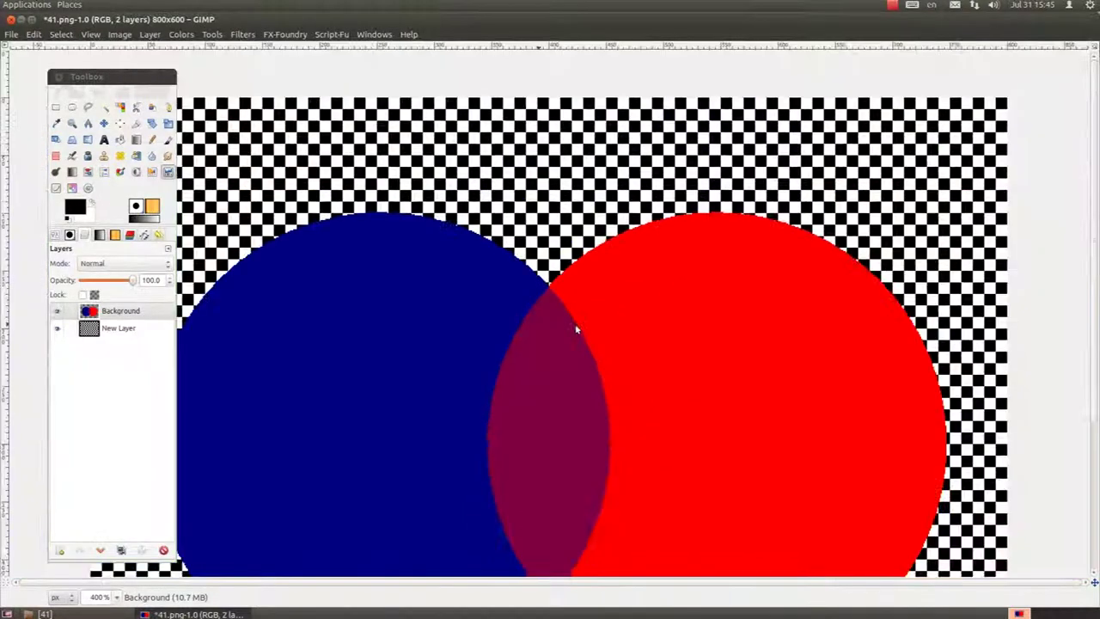
scroll(576, 327, "down", 3)
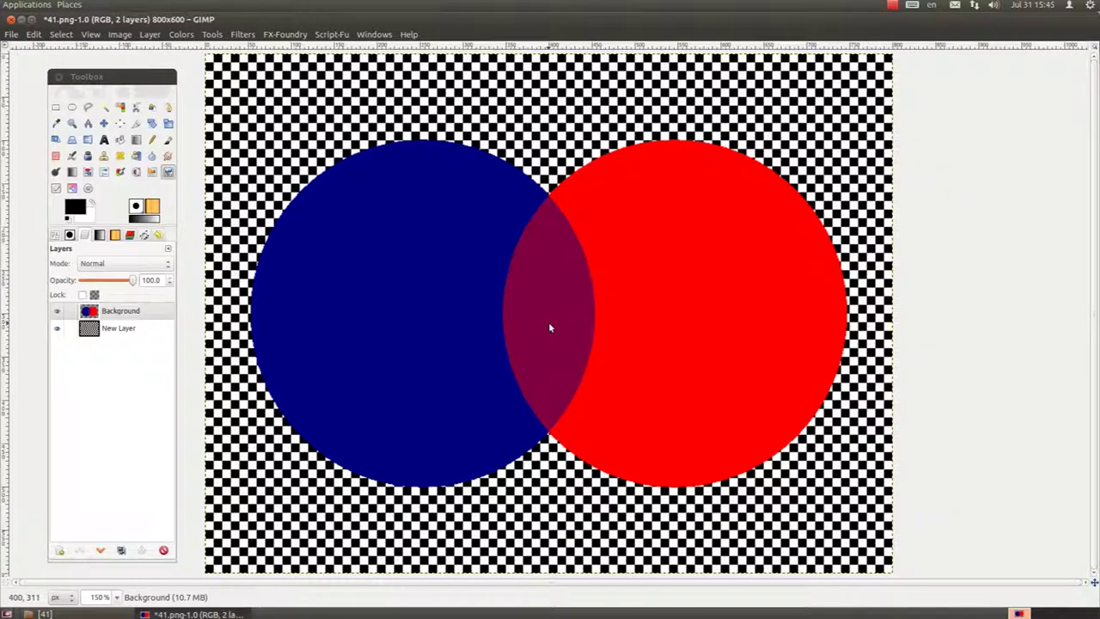